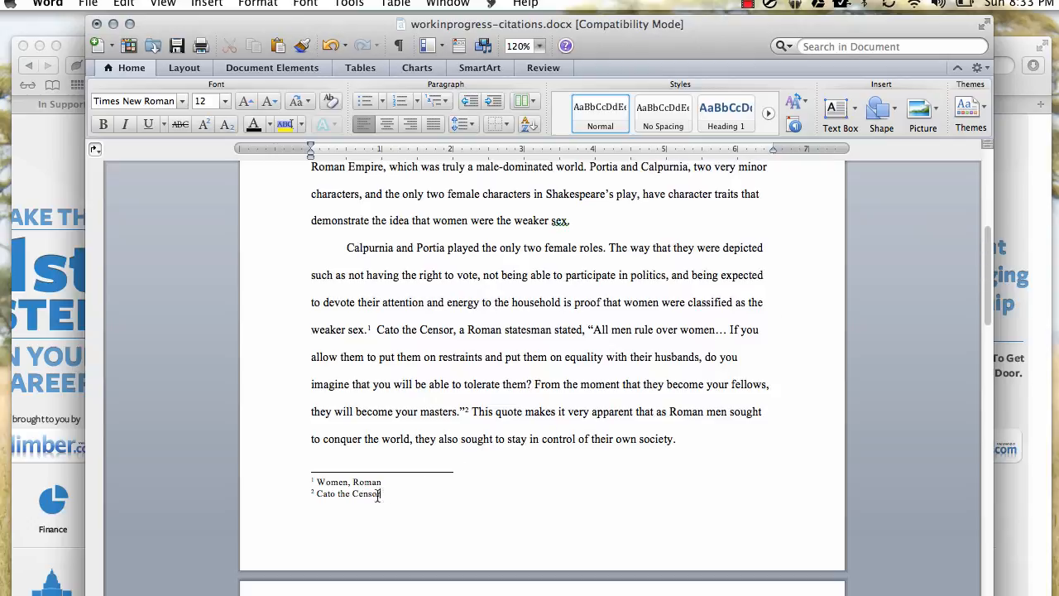
Review the footnotes in the essay, from Women, Roman and Cato the Censor through the Durband citation.
drag(377, 495, 313, 482)
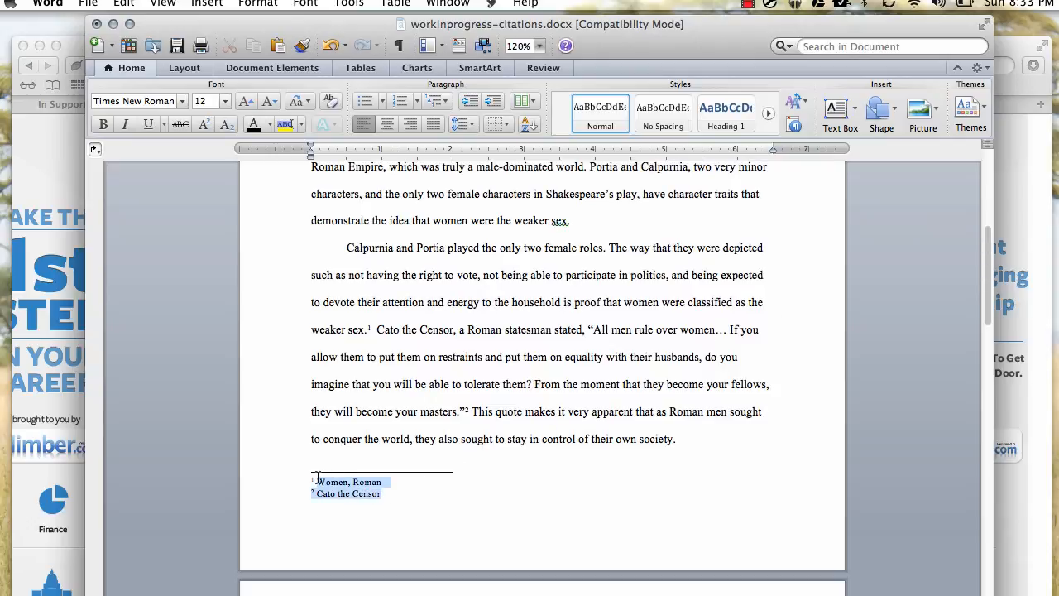
click(384, 484)
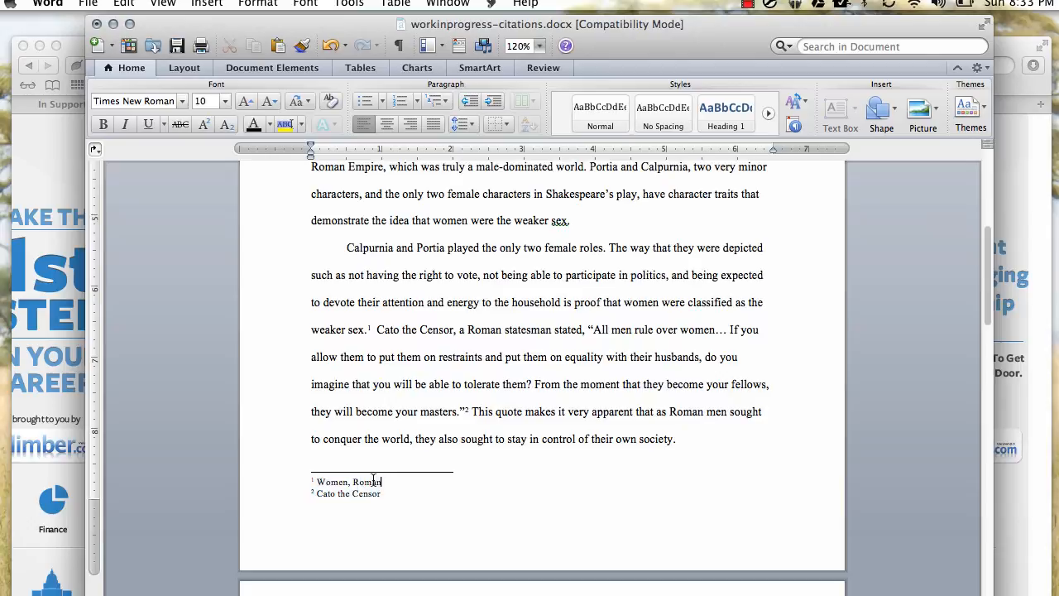
drag(381, 484, 315, 489)
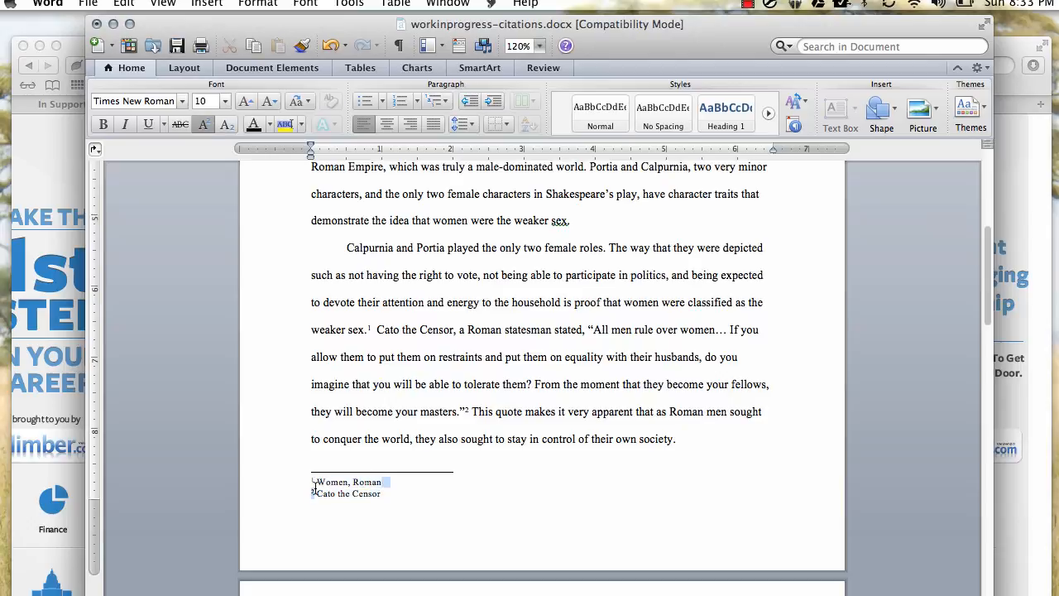
click(383, 486)
drag(383, 485, 317, 484)
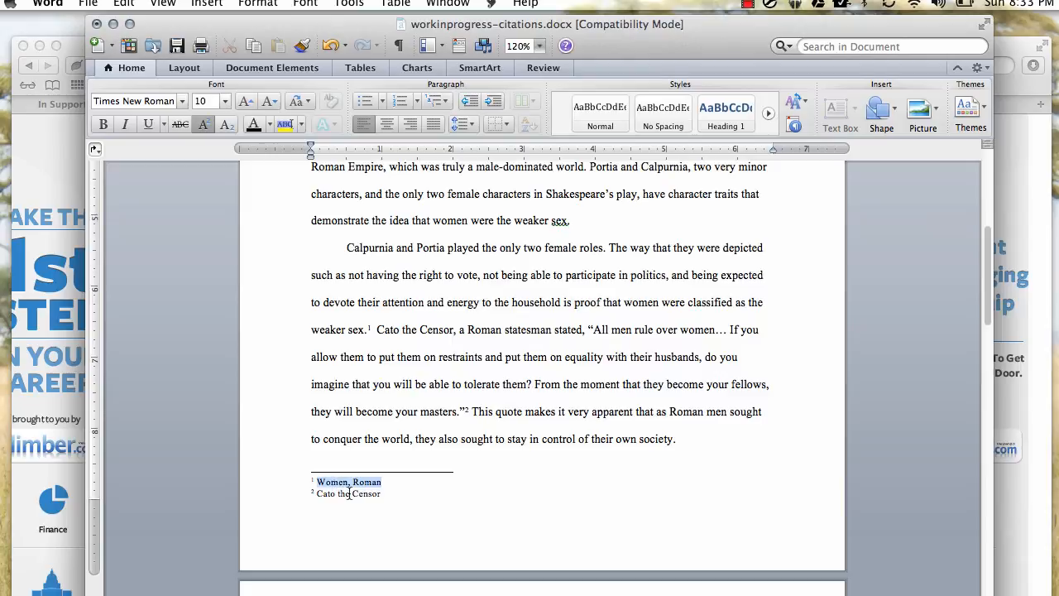
drag(384, 493, 309, 491)
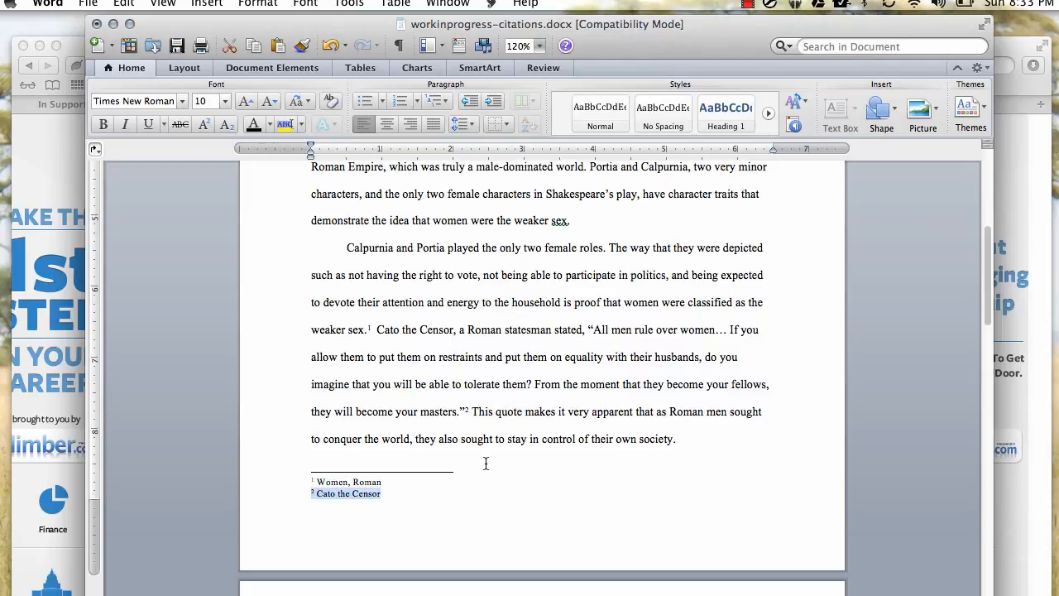
scroll(496, 457, down, 5)
scroll(502, 454, down, 4)
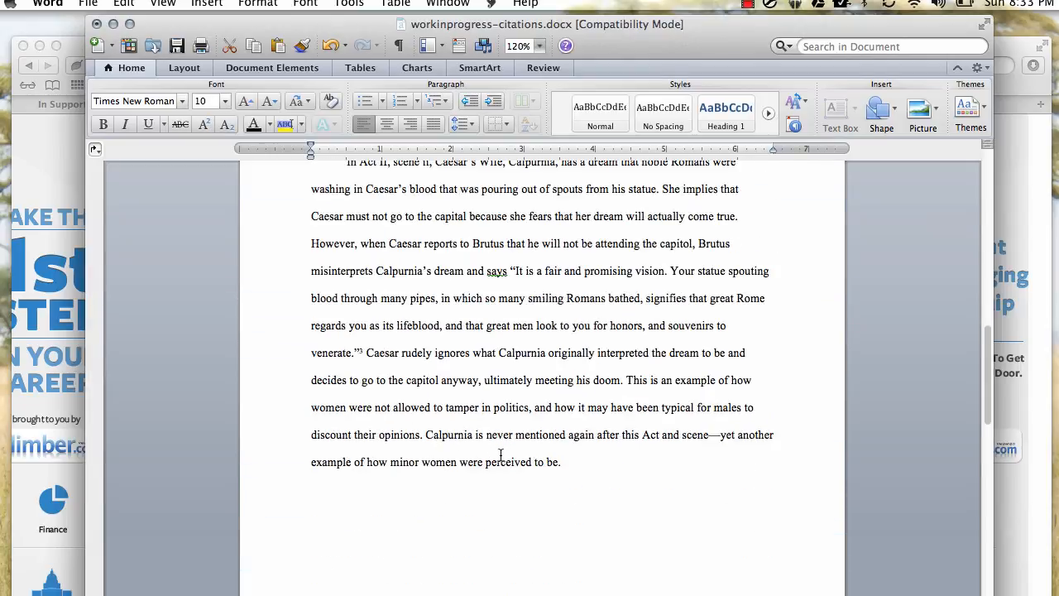
scroll(501, 454, down, 3)
scroll(500, 455, down, 6)
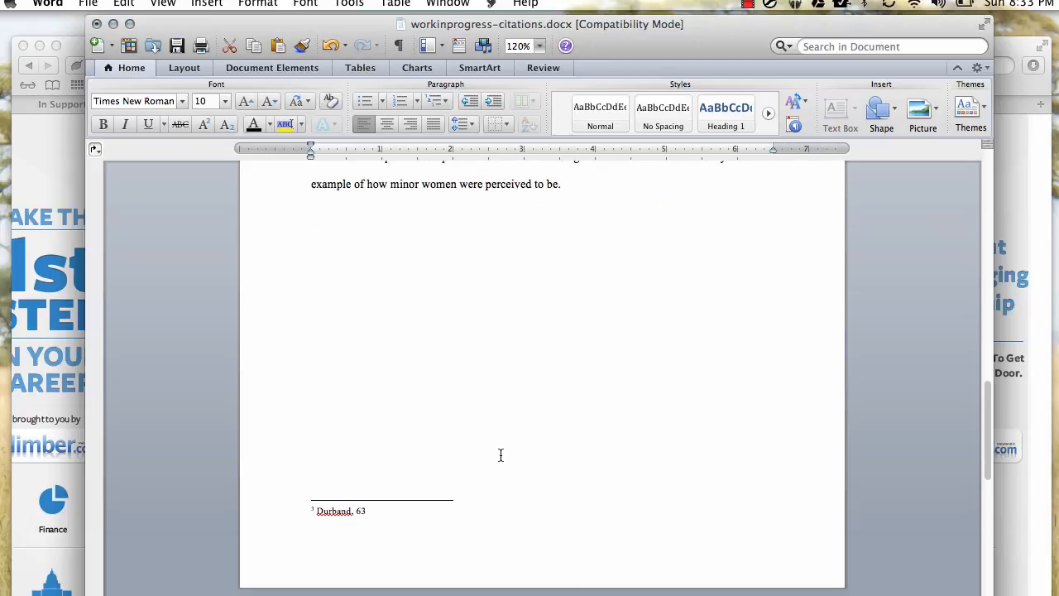
Review the galegroup.com and bartleby.com source URLs and the access date noted on the essay's last page.
scroll(501, 455, down, 2)
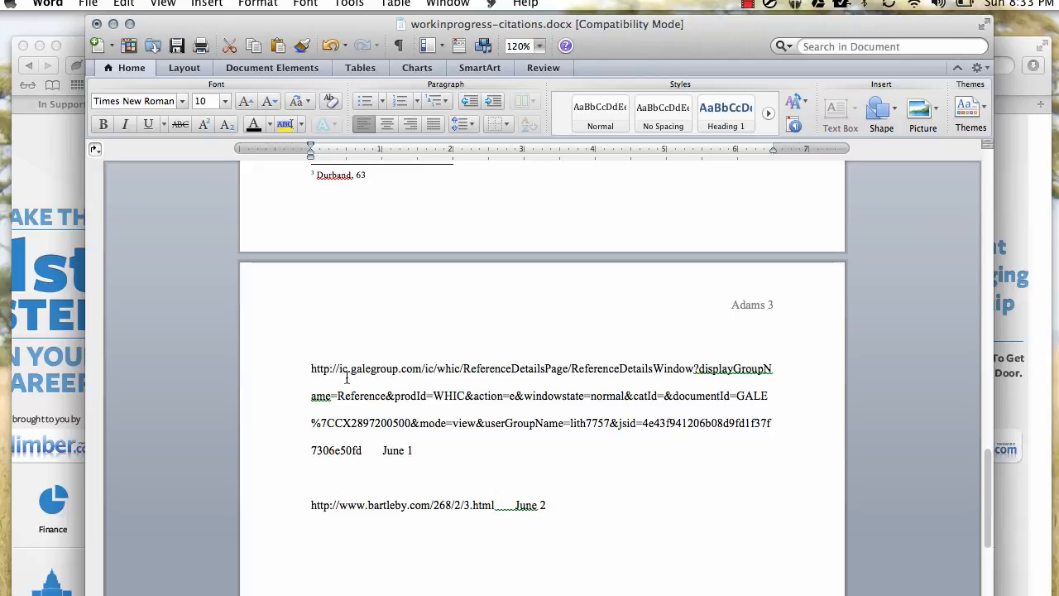
click(307, 369)
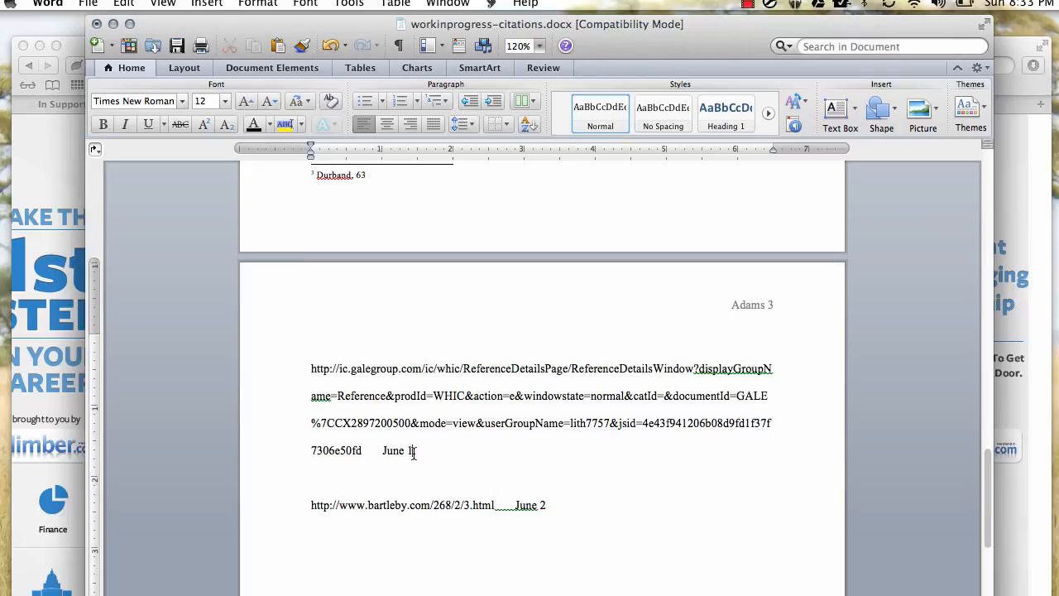
drag(413, 451, 383, 451)
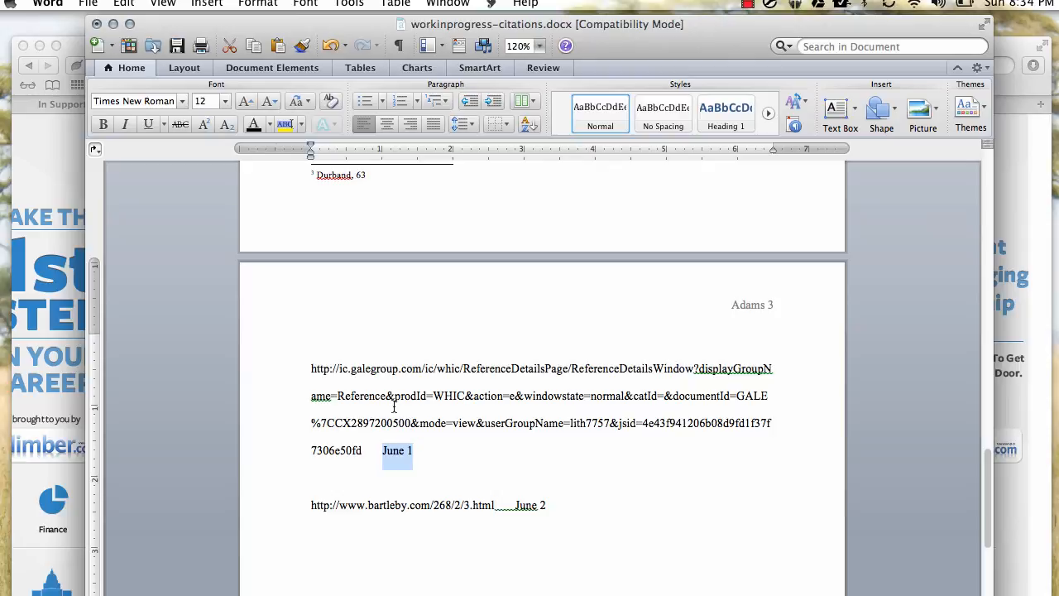
drag(312, 369, 361, 454)
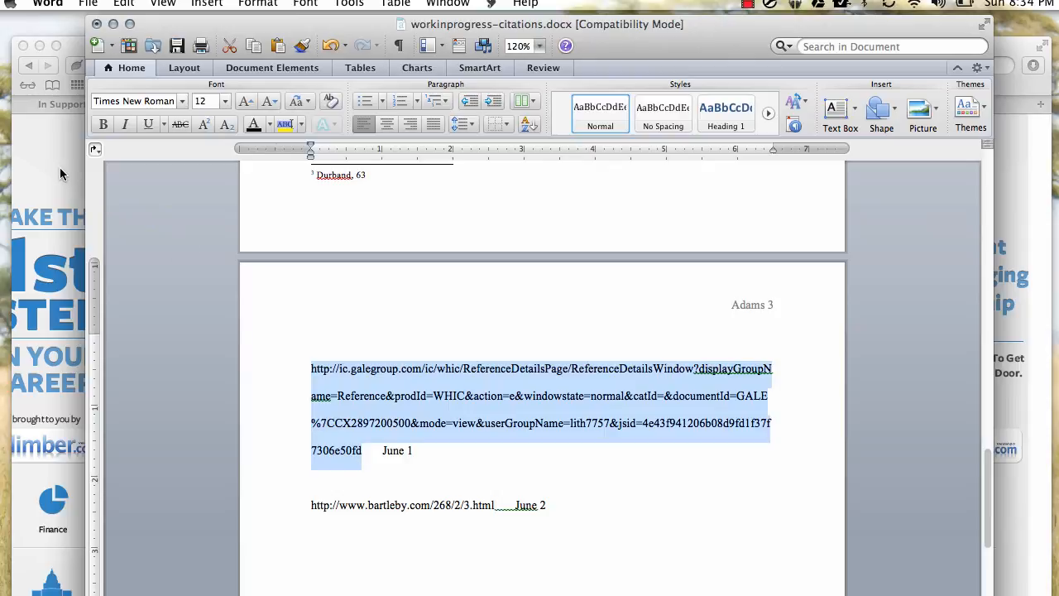
click(416, 480)
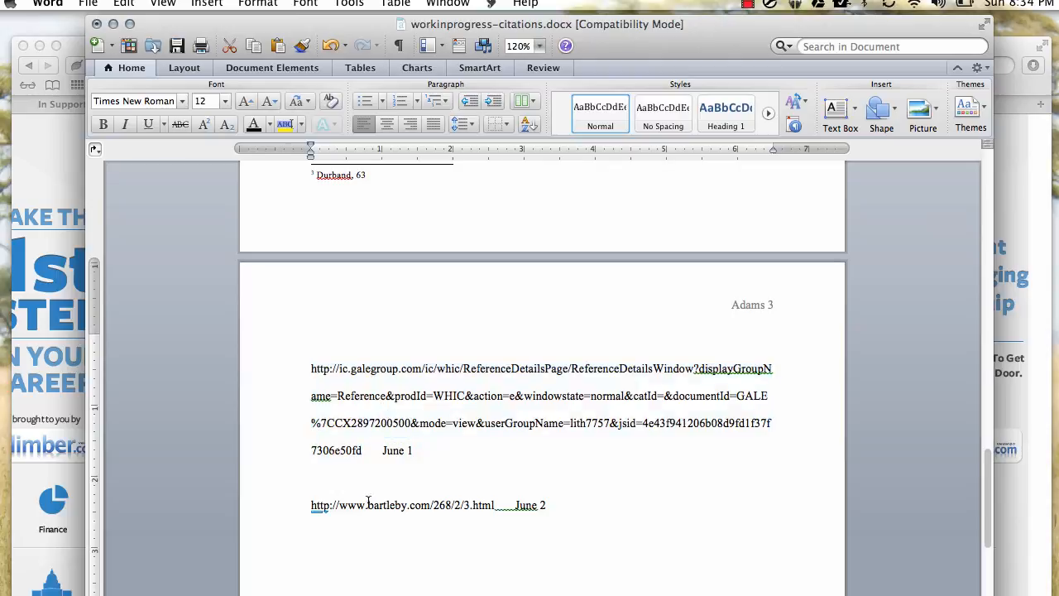
drag(308, 508, 494, 512)
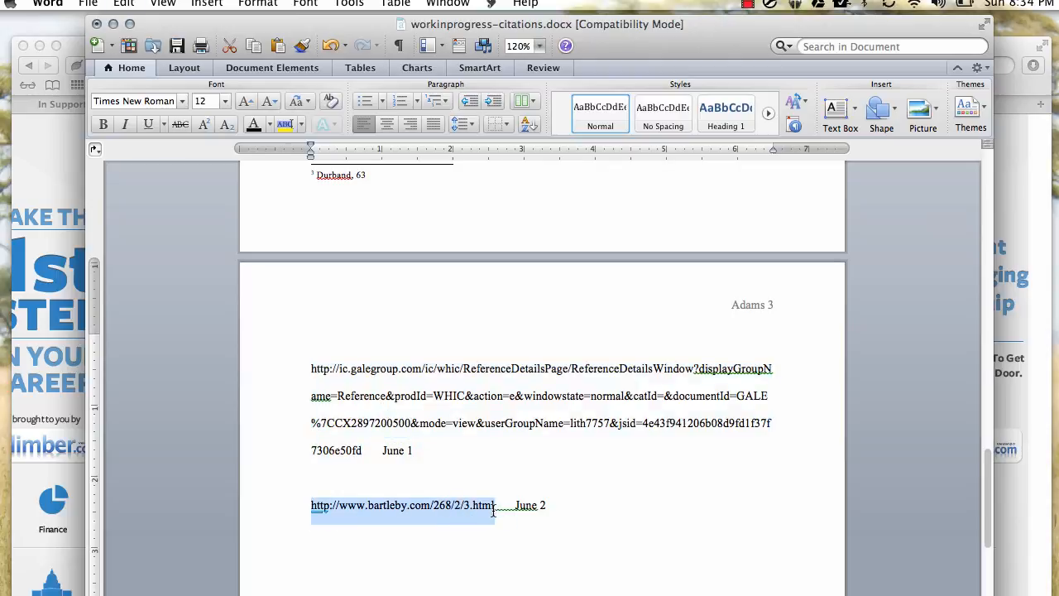
Switch to Safari and copy the web address of the Bartleby page In Support of the Oppian Law.
click(60, 171)
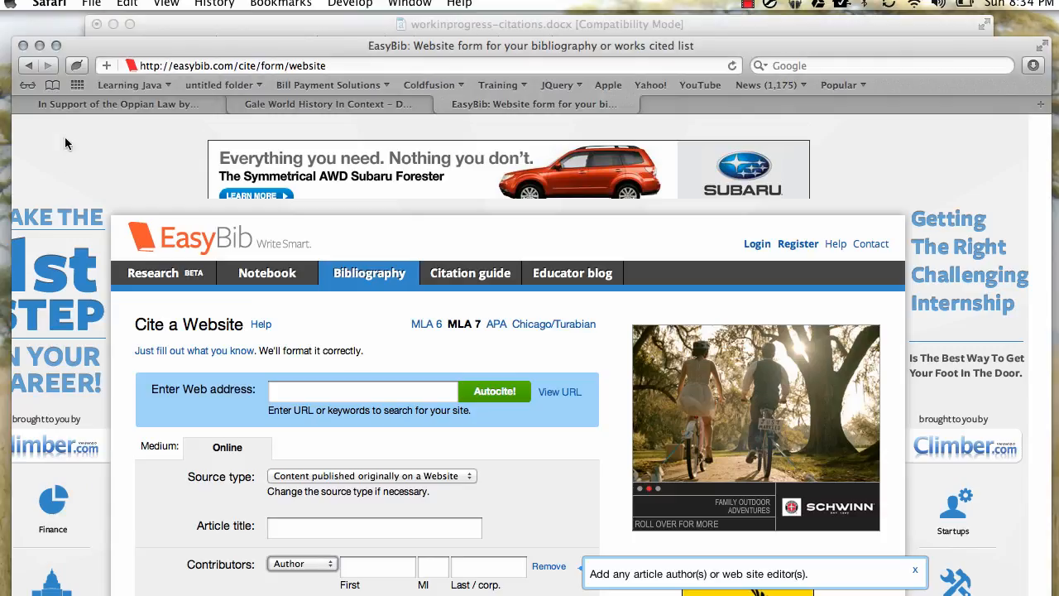
click(84, 103)
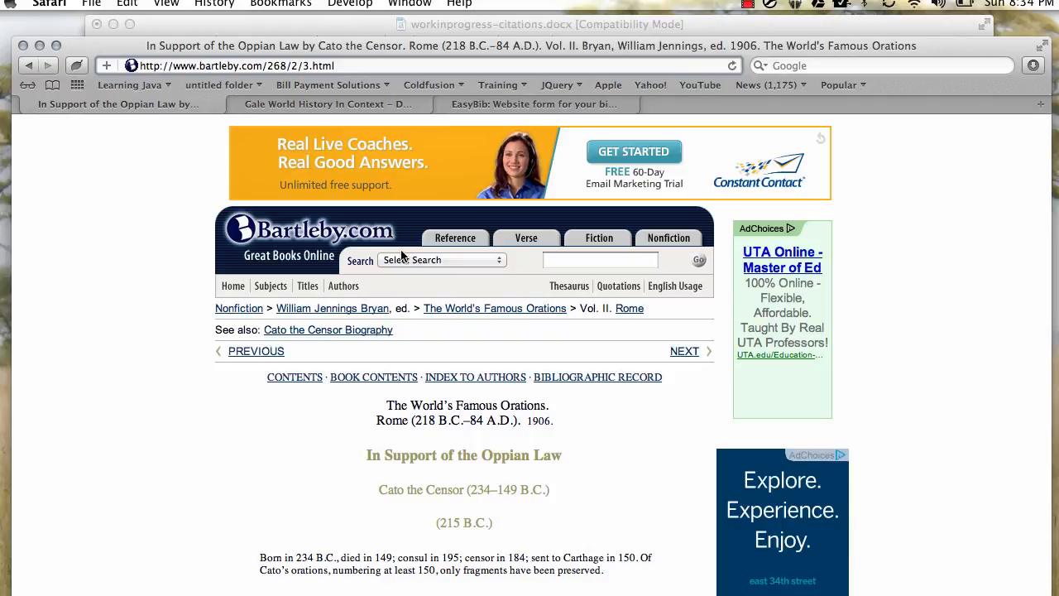
drag(351, 65, 106, 65)
key(super+c)
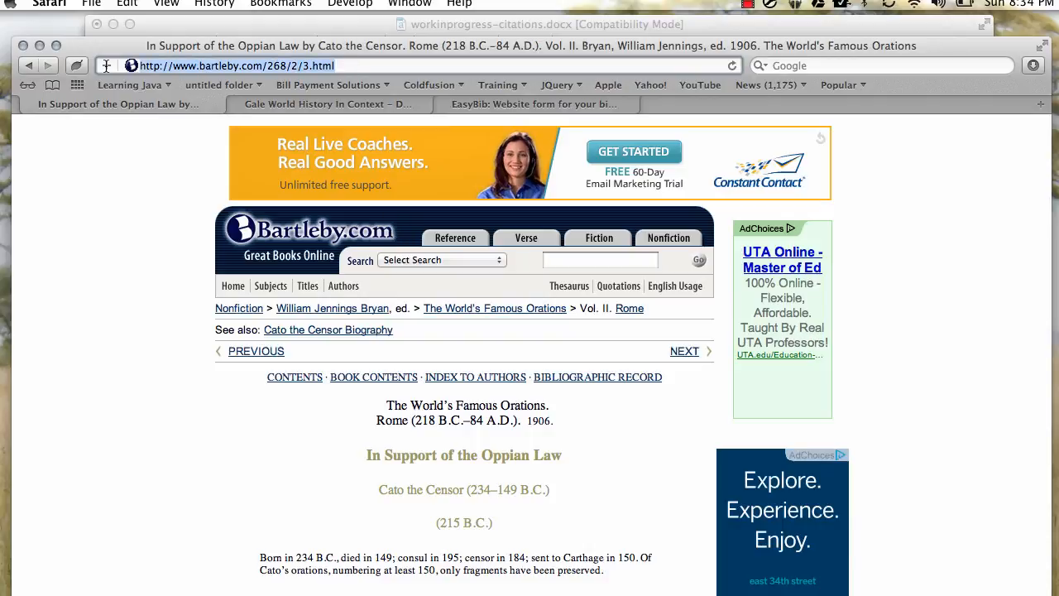
click(494, 104)
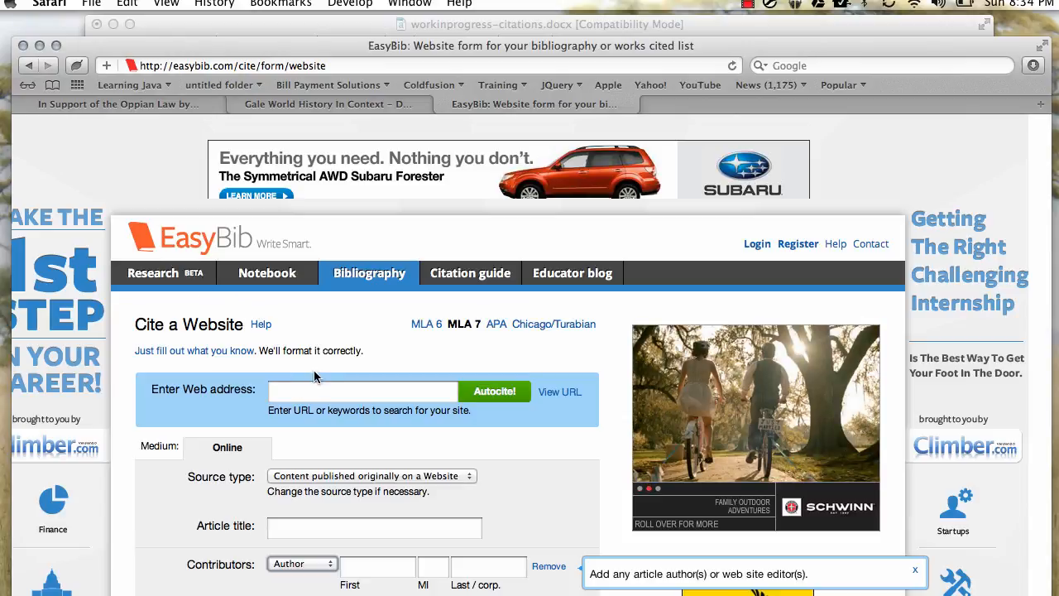
click(307, 392)
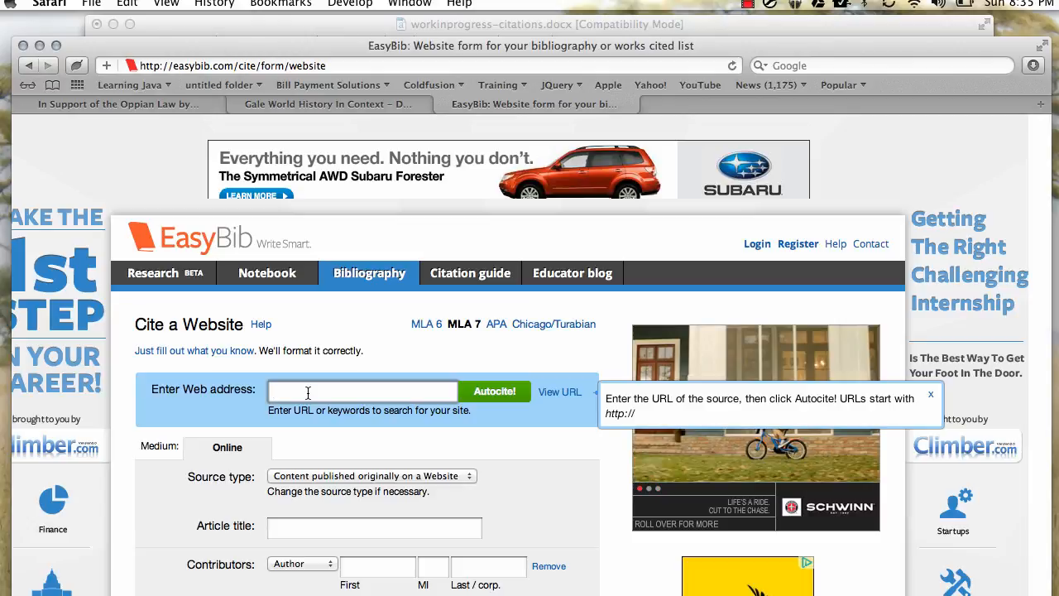
key(super+v)
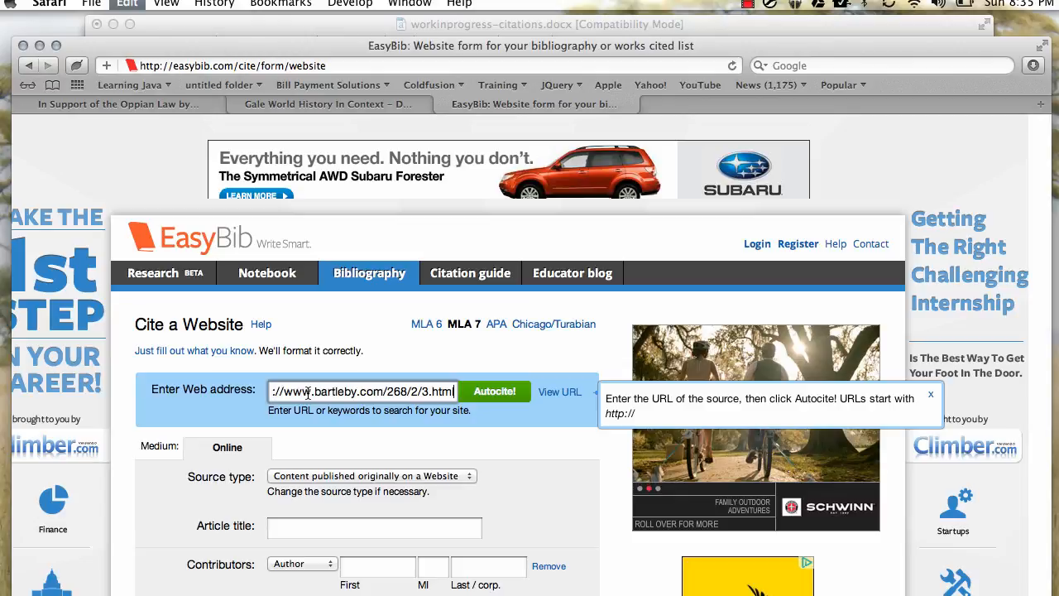
click(493, 393)
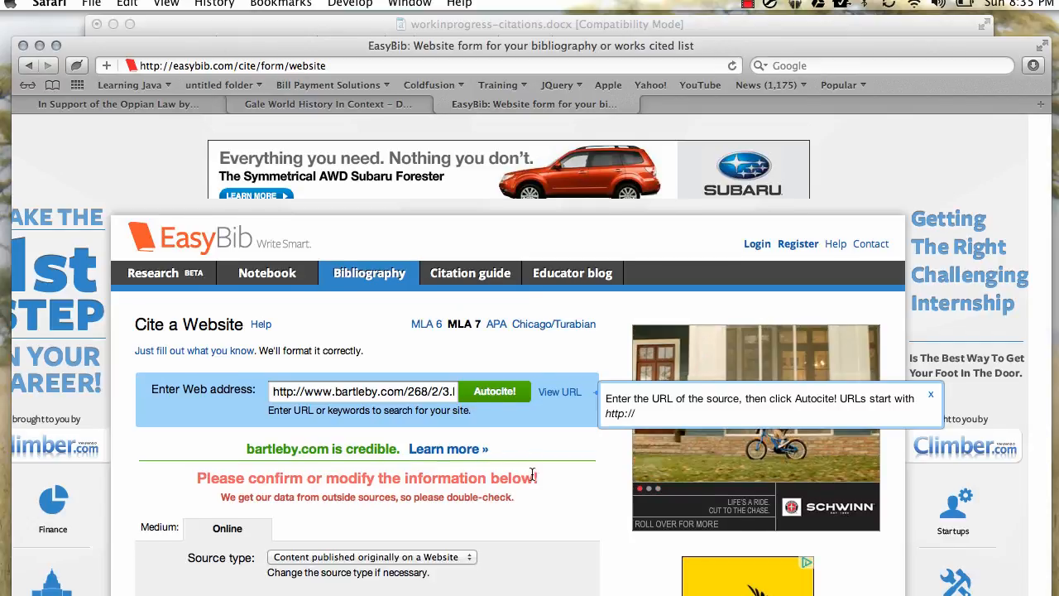
Check the source type choices for the citation, keeping Content published originally on a Website.
scroll(532, 473, down, 3)
scroll(533, 474, down, 4)
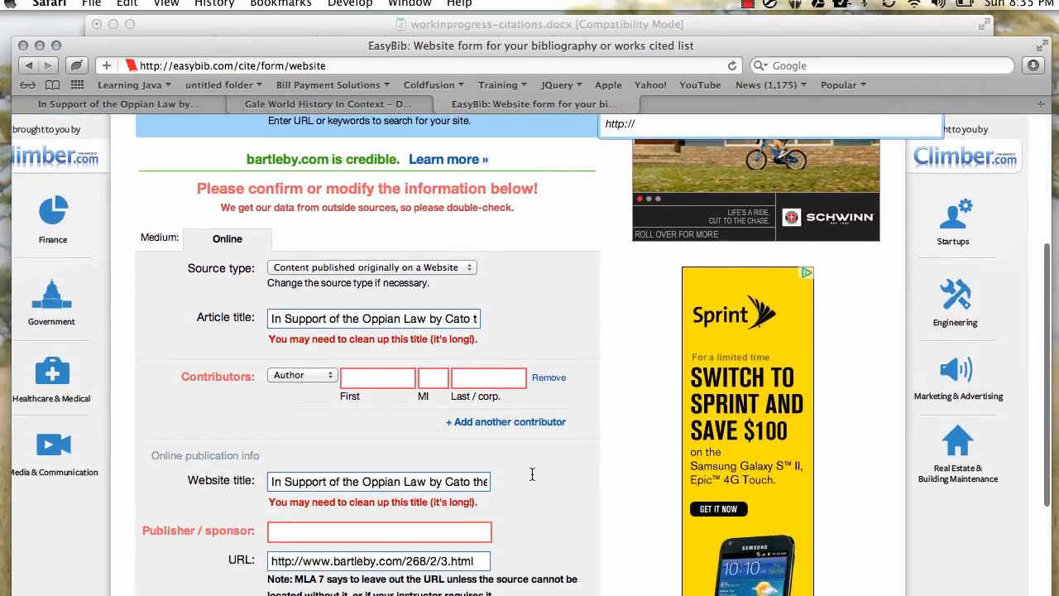
scroll(532, 474, down, 2)
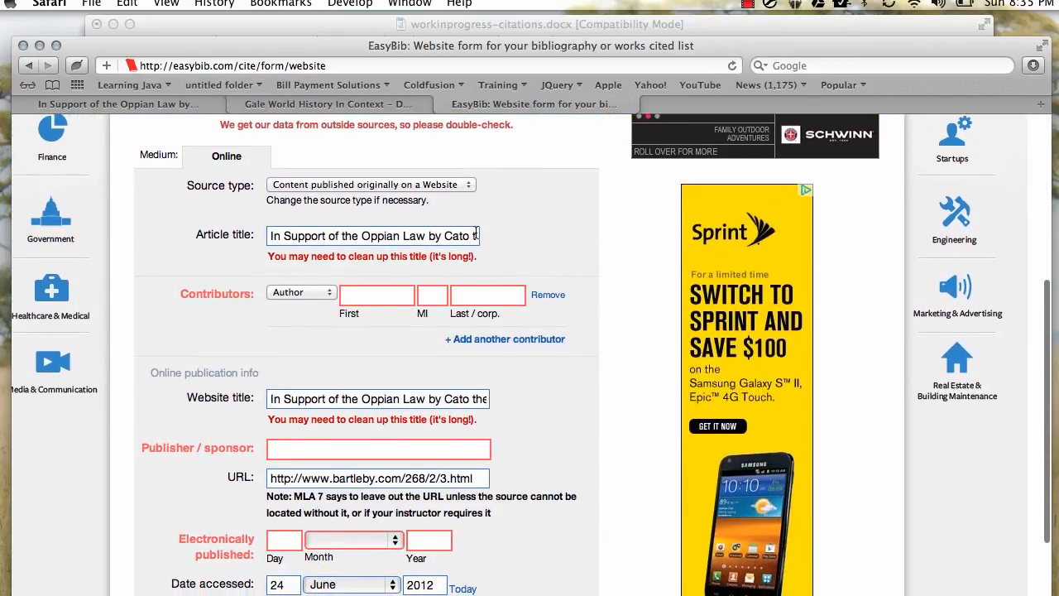
click(466, 185)
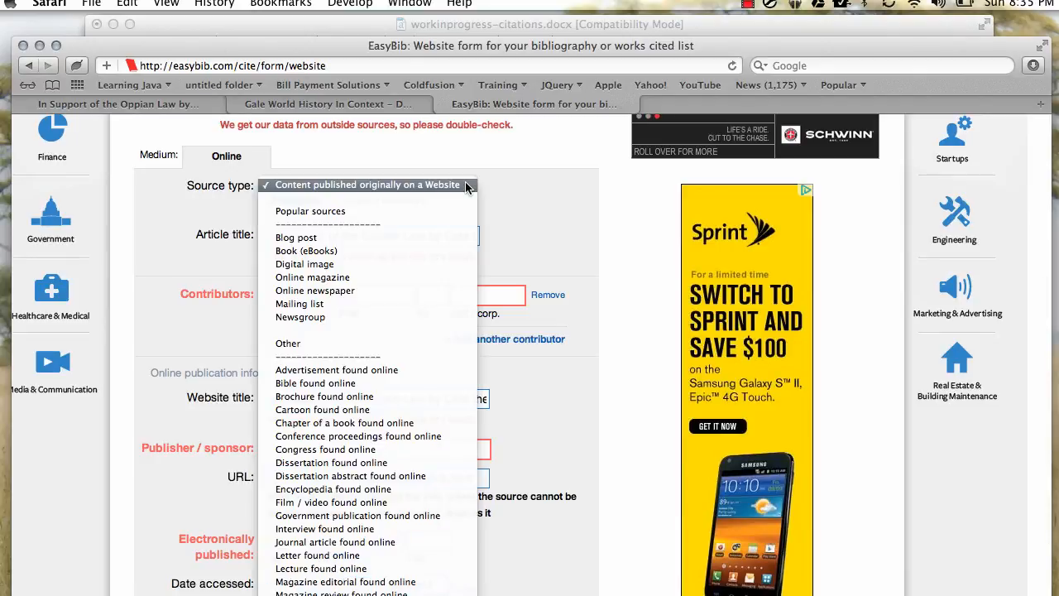
click(466, 184)
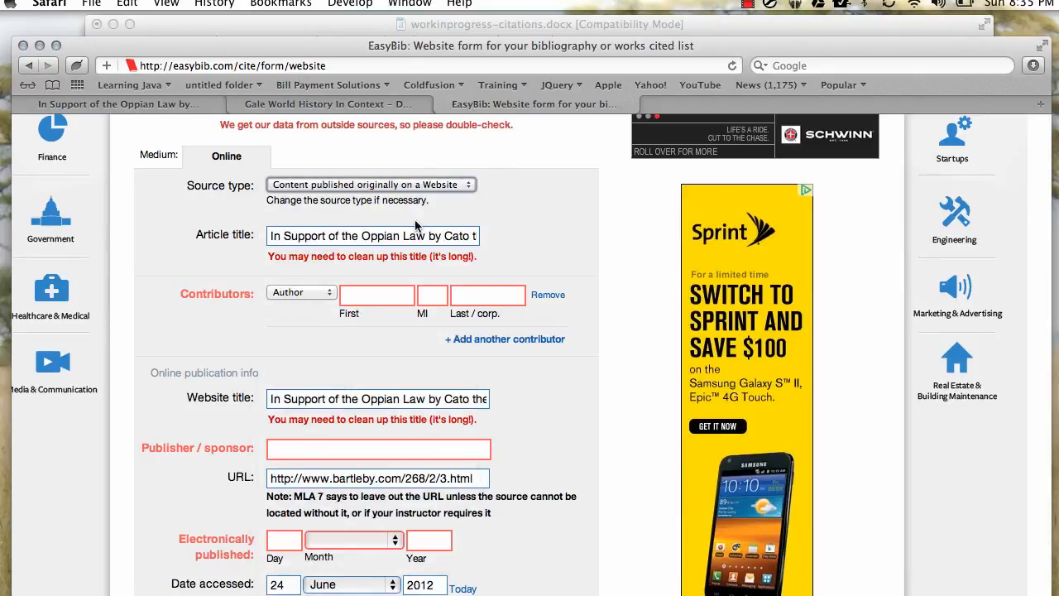
Shorten the citation's article title to "In Support of the Oppian Law".
click(265, 240)
click(279, 235)
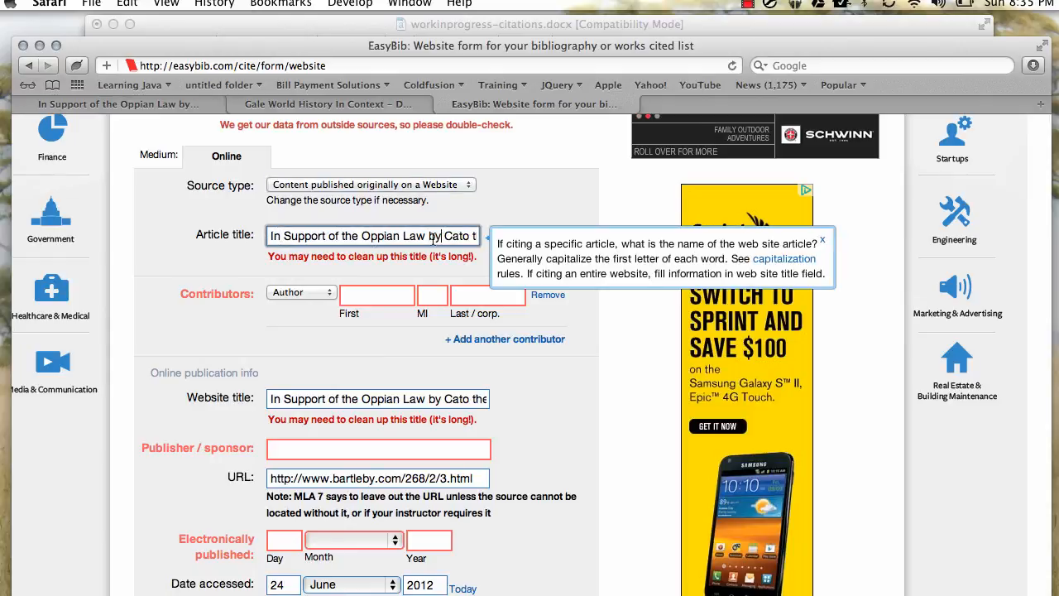
drag(429, 238, 505, 234)
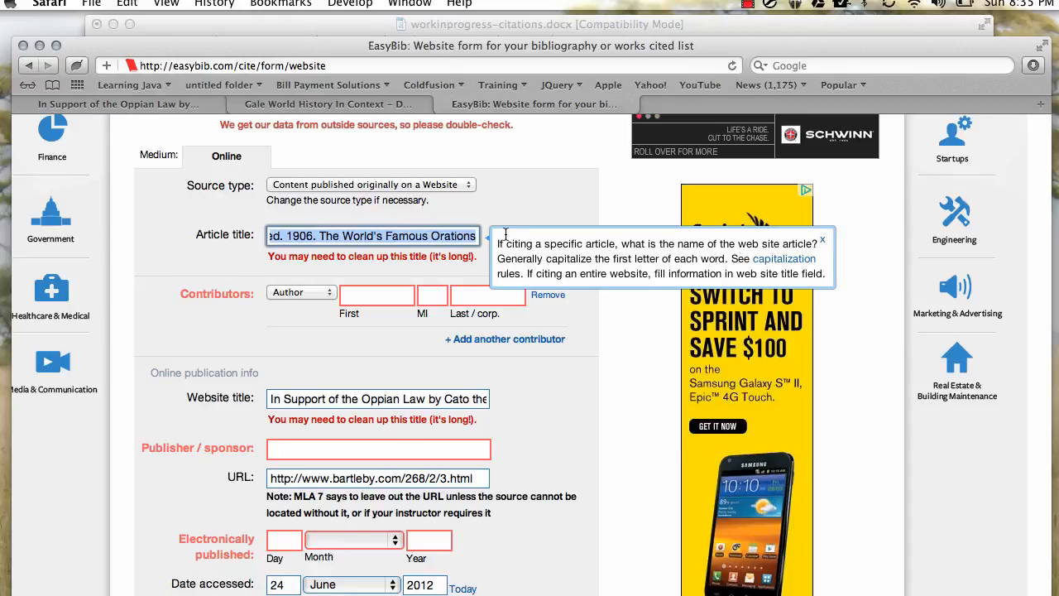
key(BackSpace)
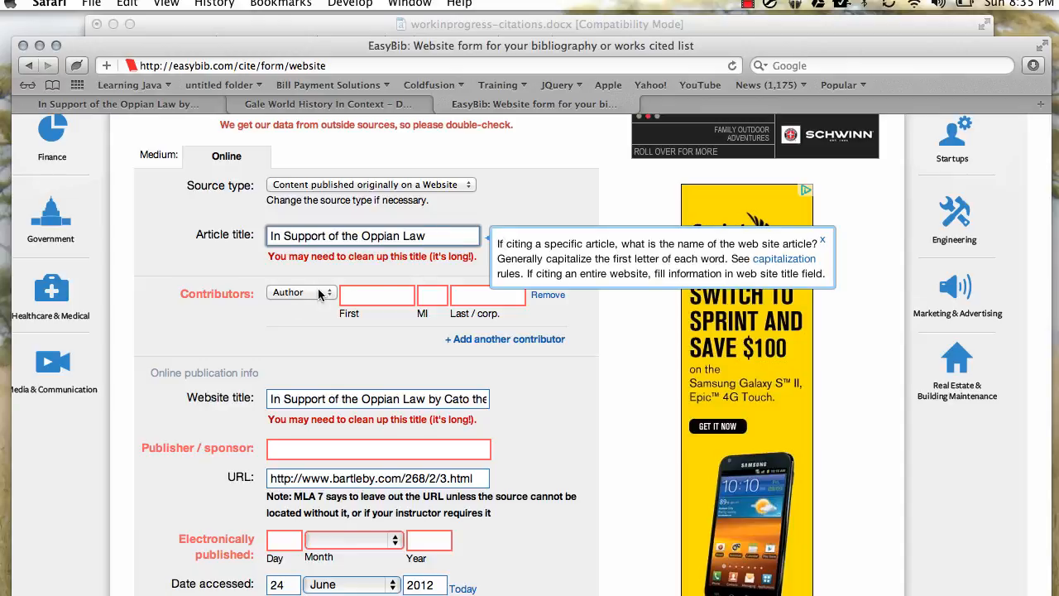
Enter Cato the Censor as the author in the contributor's first name field.
click(373, 291)
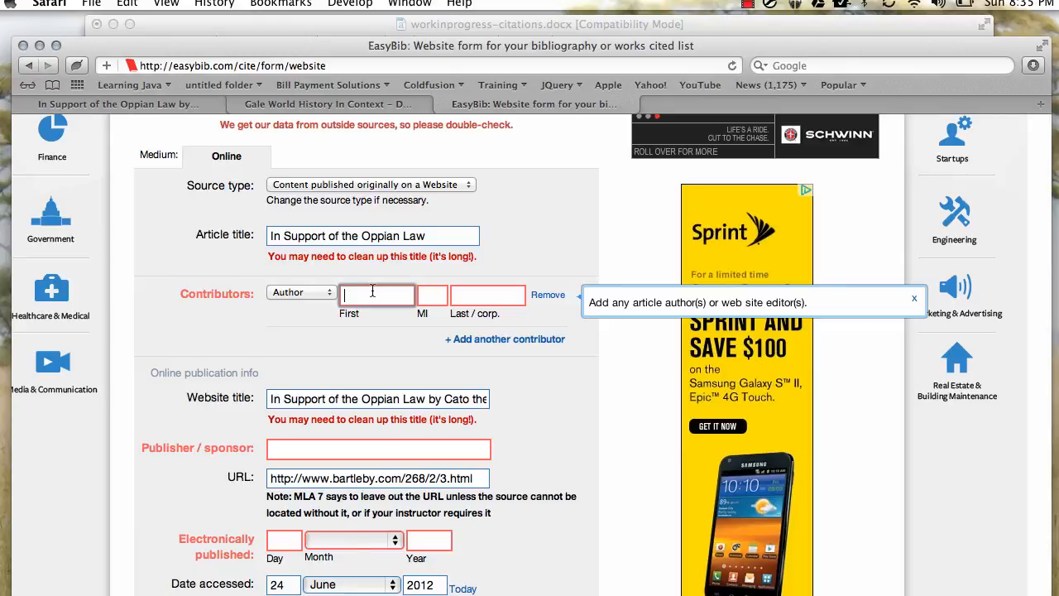
text(Cato)
text( the Censor)
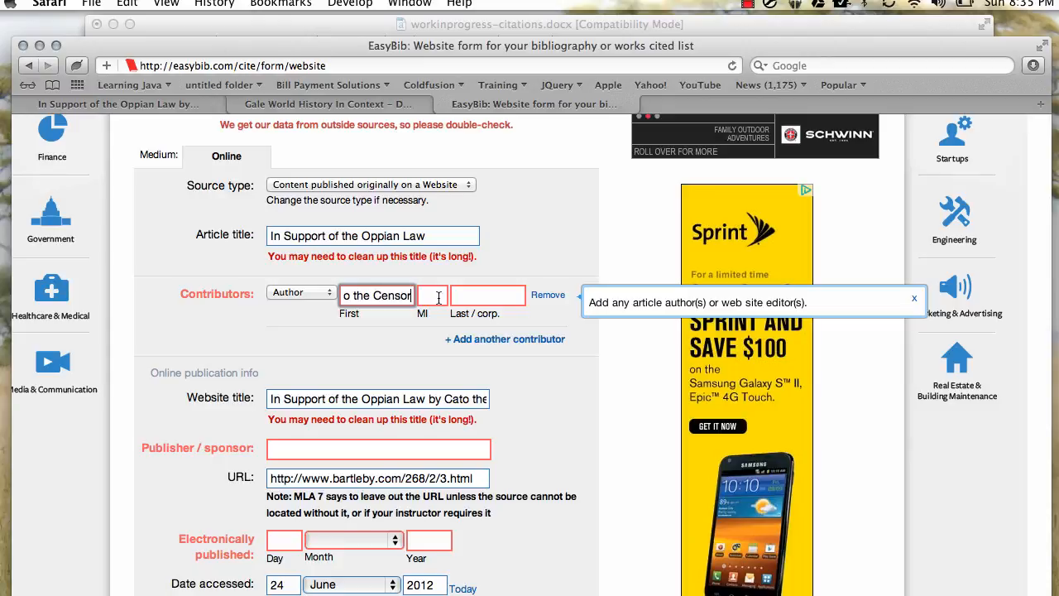
Add a second contributor to the citation and set its role to Editor.
click(484, 342)
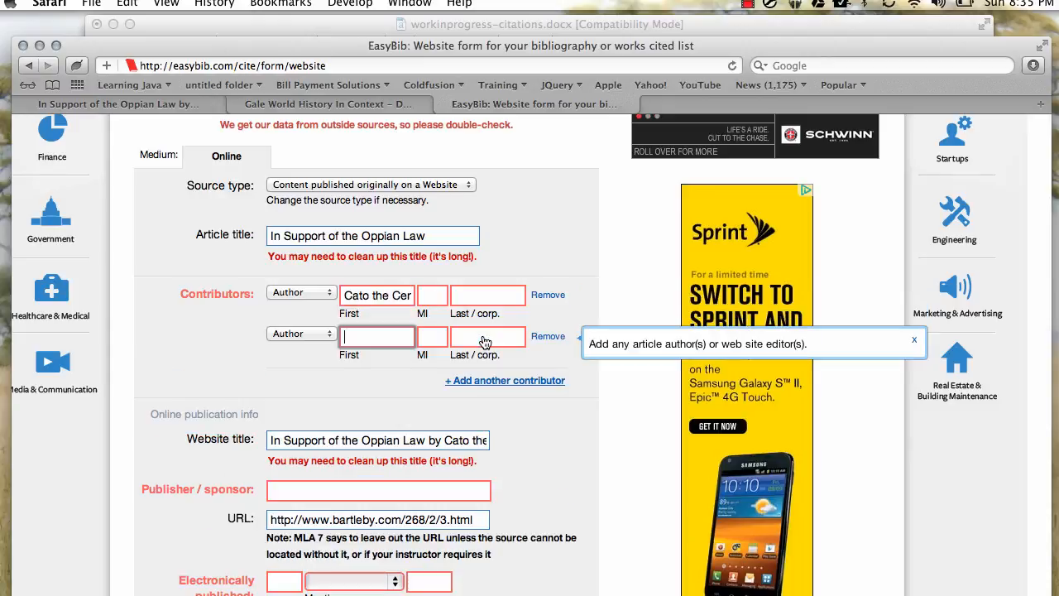
click(311, 333)
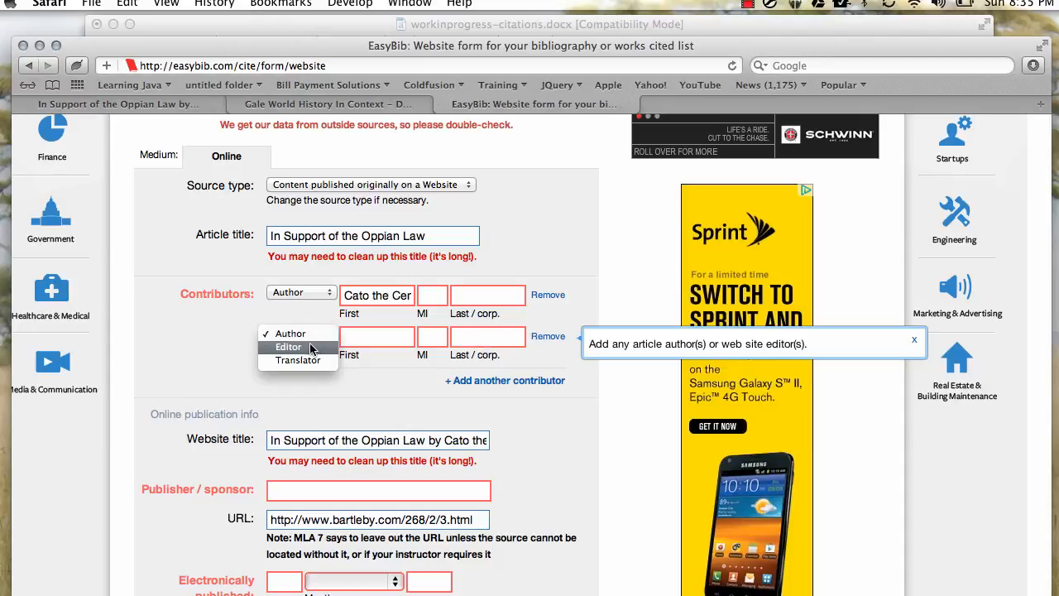
click(294, 347)
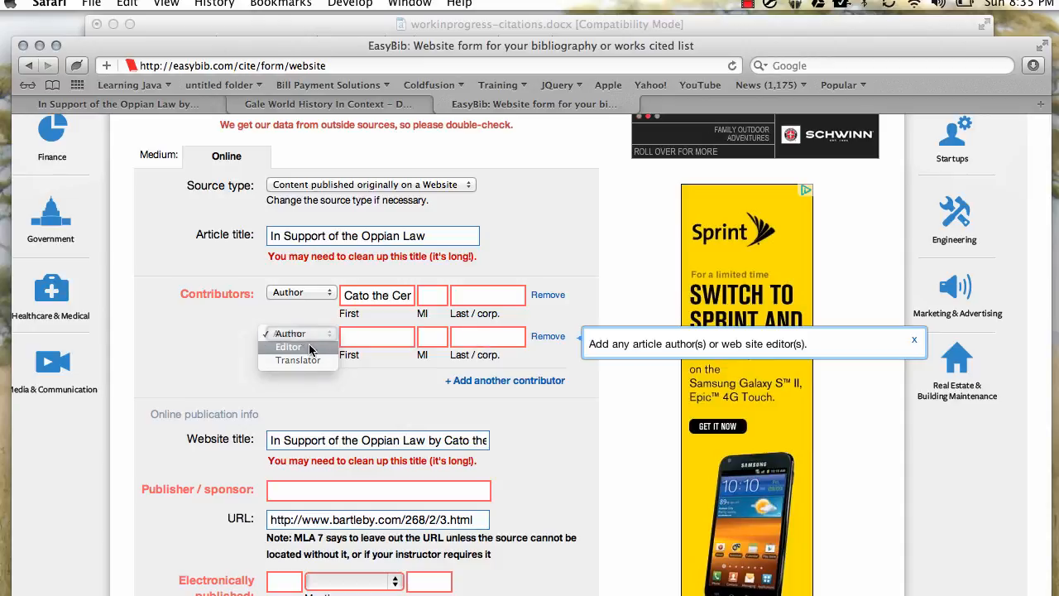
Look up the editor on the Bartleby page and enter William J Bryan as the editor's first name, middle initial and last name.
click(108, 105)
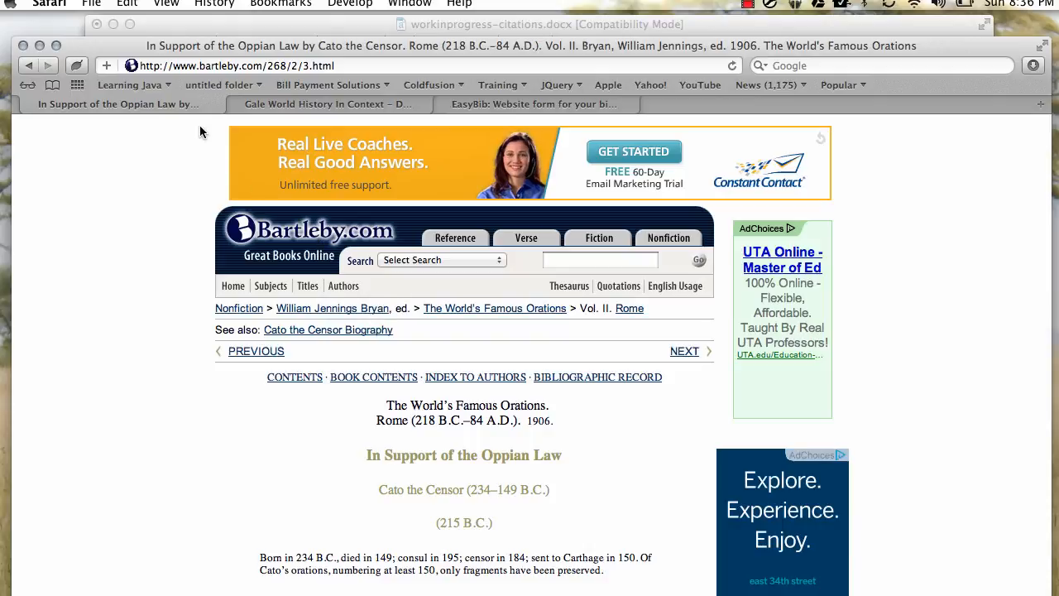
click(479, 105)
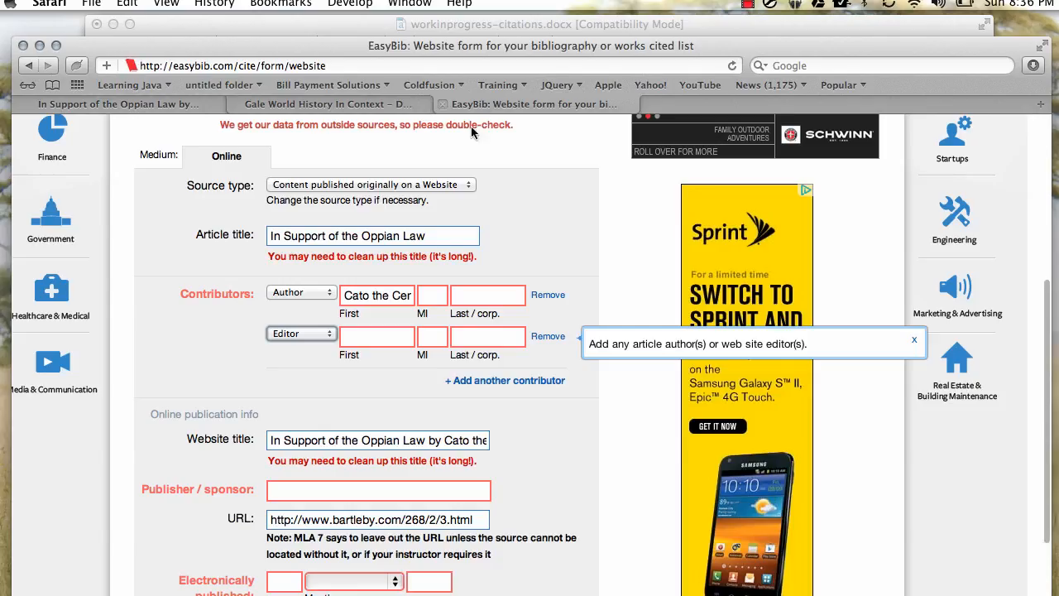
click(378, 344)
text(William)
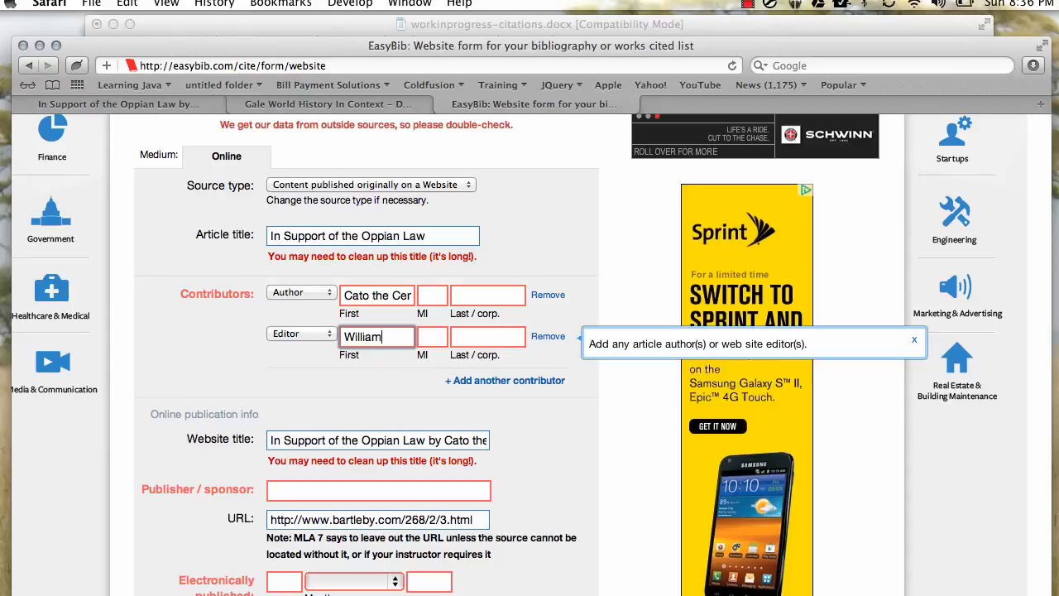
key(Tab)
text(J)
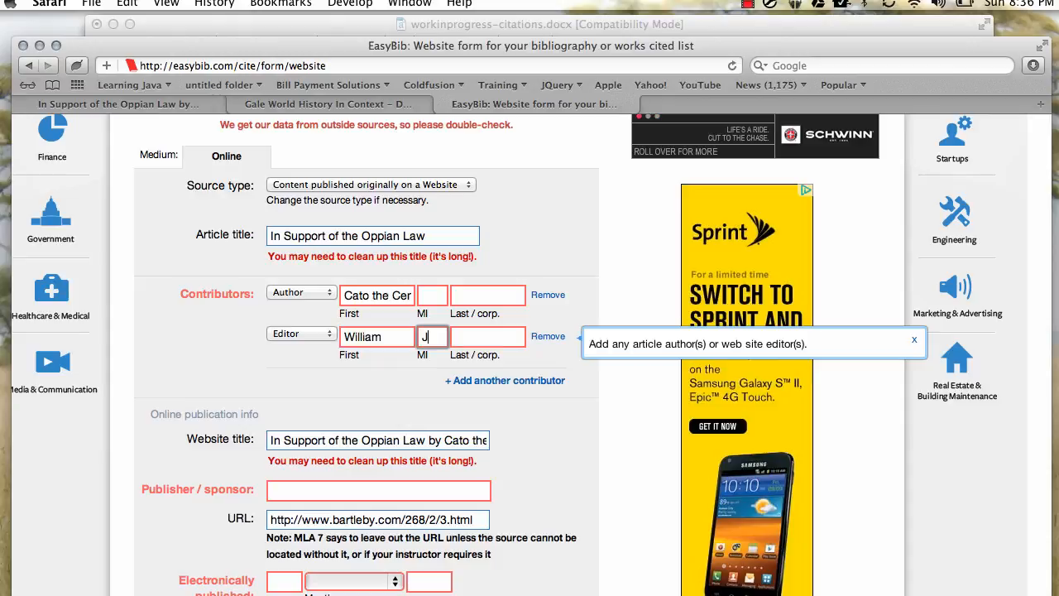
key(Tab)
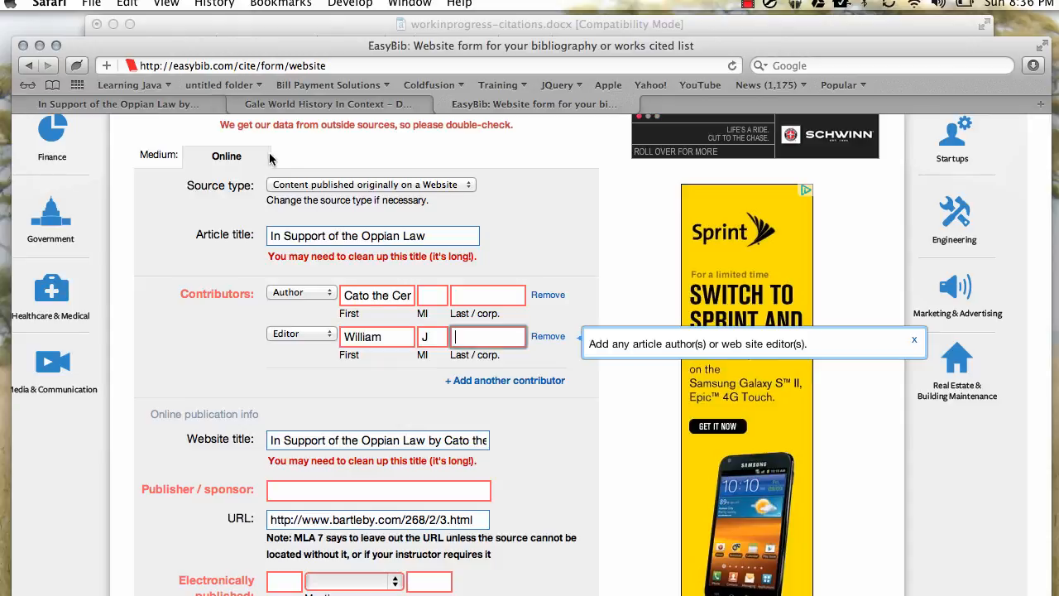
click(204, 105)
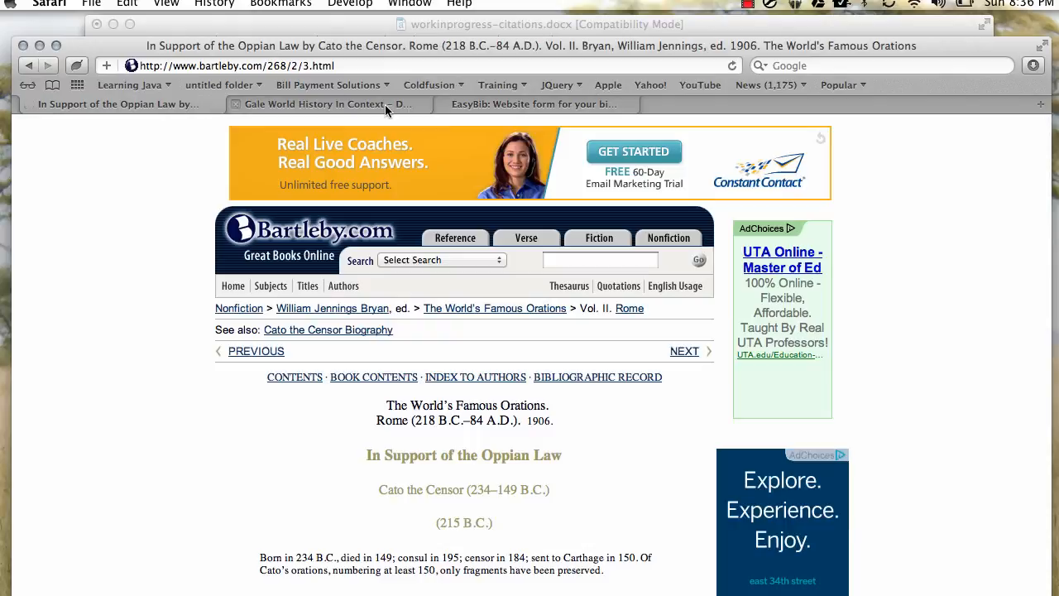
click(483, 101)
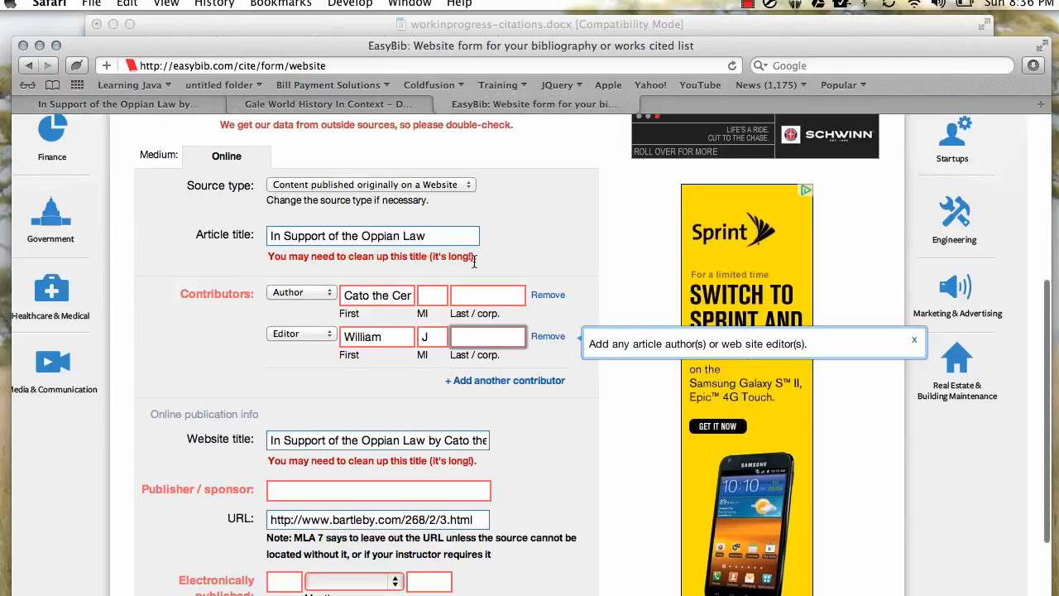
text(Bryan)
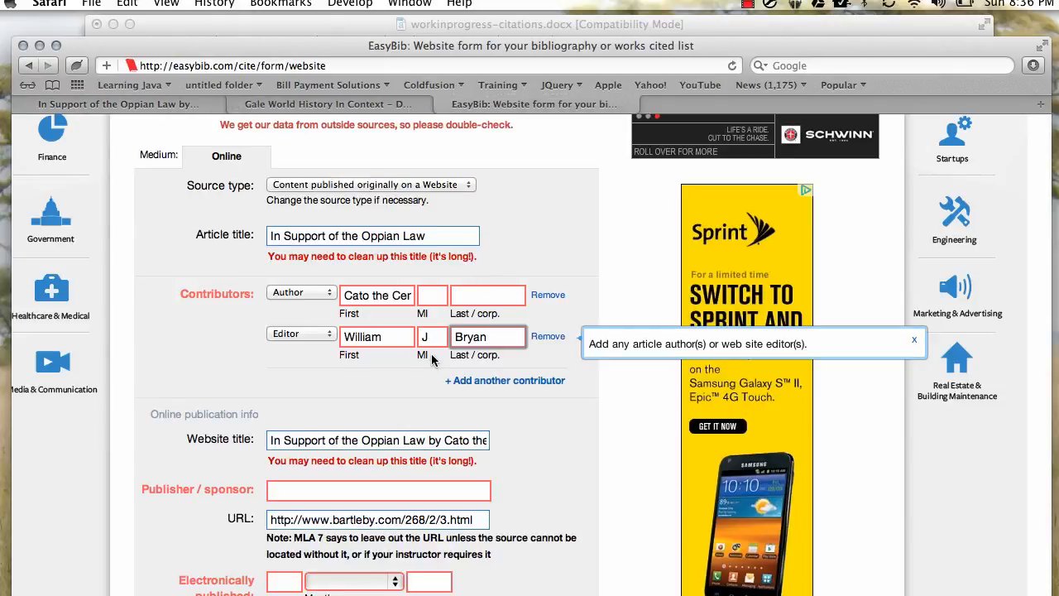
Shorten the website title to "In Support of the Oppian Law by Cato the Censor" by deleting everything after Censor.
click(343, 439)
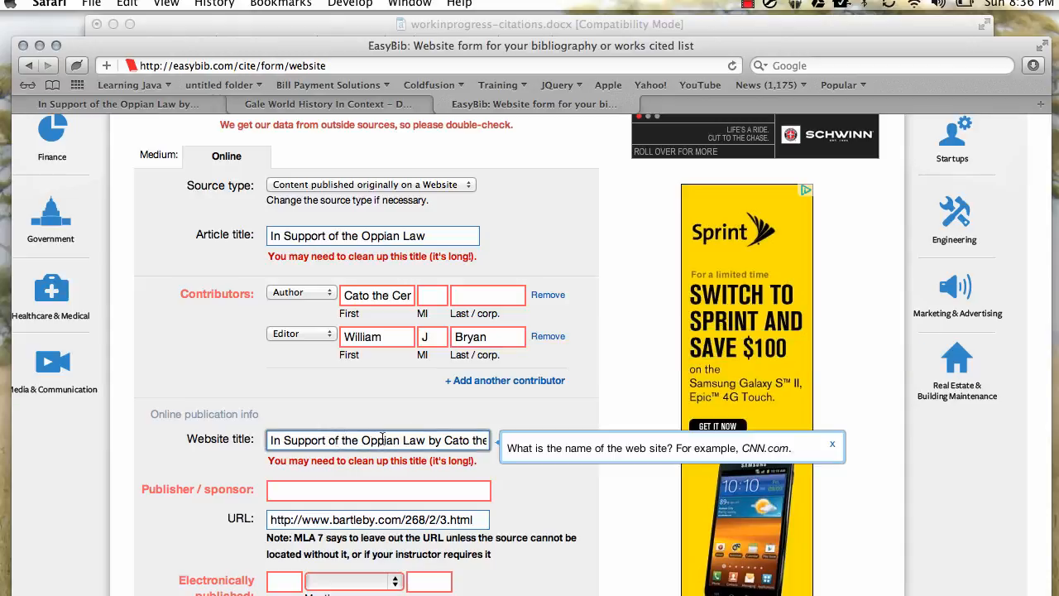
click(434, 441)
key(Right)
key(Right)
key(Right)
key(Right)
key(Right)
key(Right)
key(Right)
key(Right)
key(Right)
key(Right)
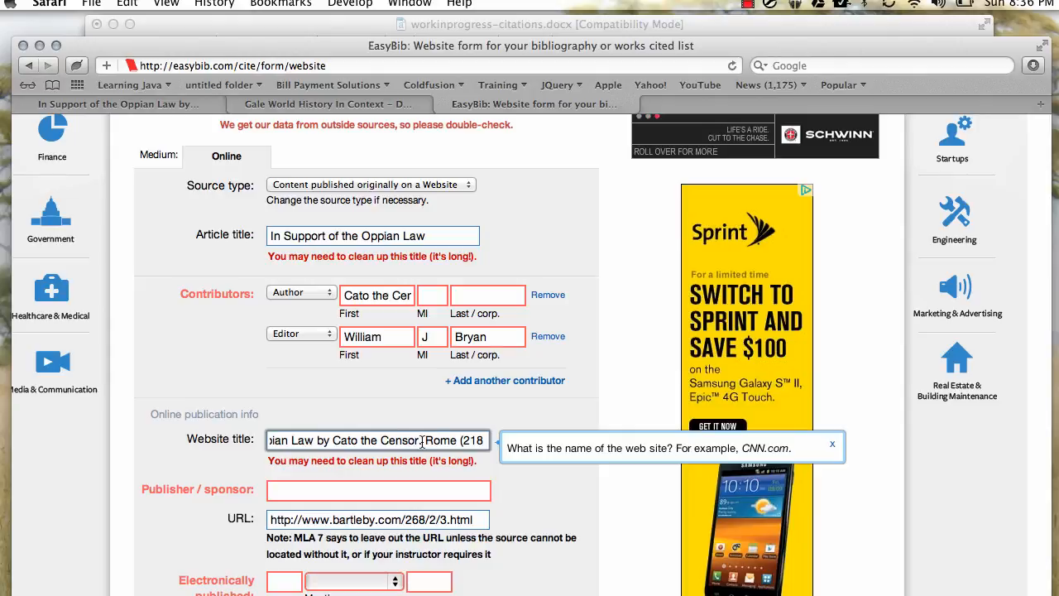
drag(420, 440, 537, 443)
key(BackSpace)
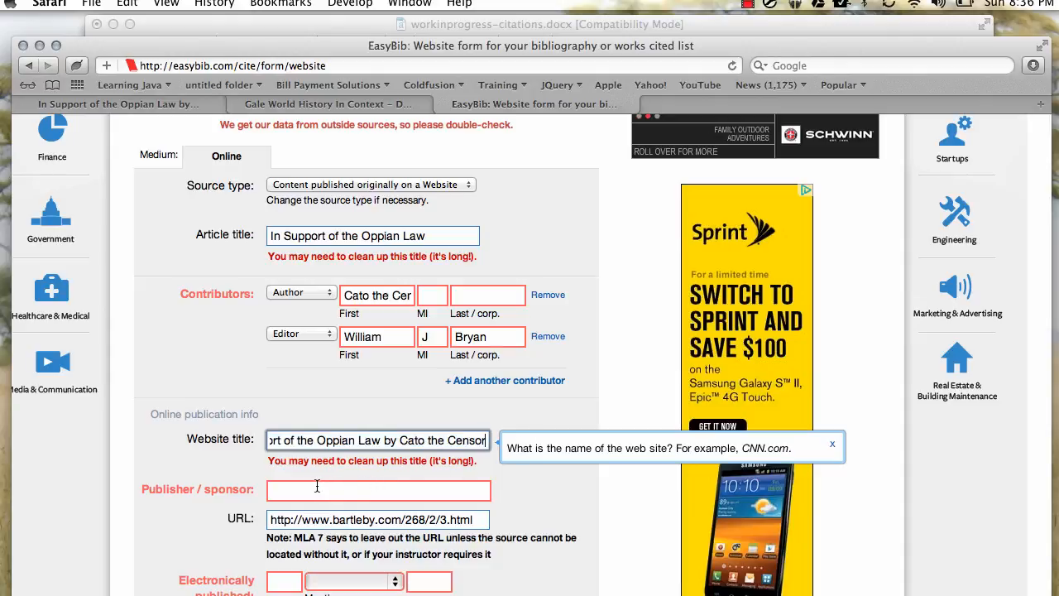
Examine the Bartleby page from start to end for publication details, and check the source list in the Word document workinprogress-citations.docx.
click(151, 105)
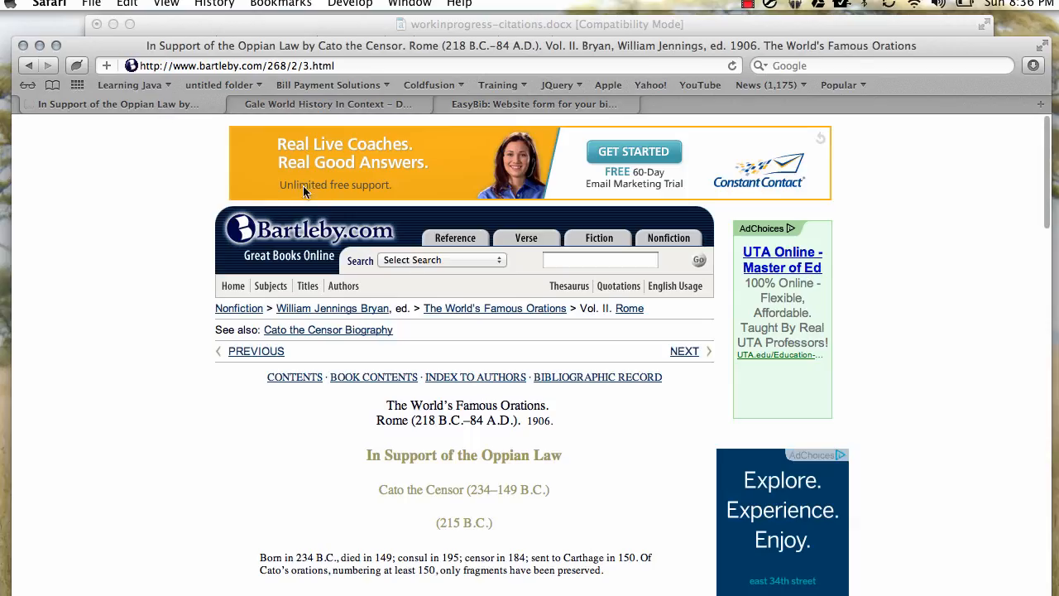
scroll(657, 409, down, 5)
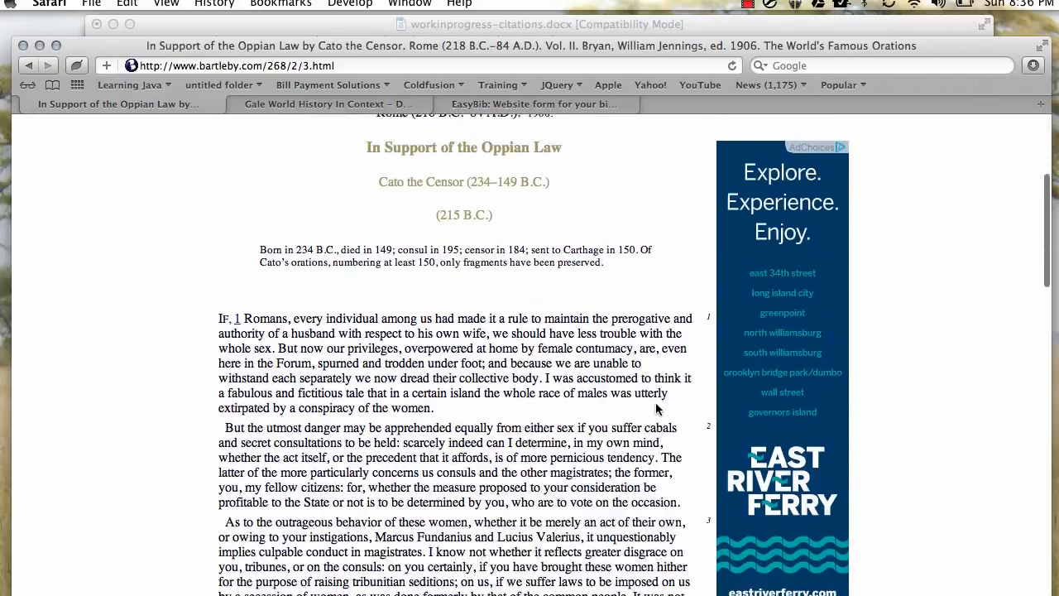
scroll(657, 409, down, 10)
scroll(648, 408, down, 20)
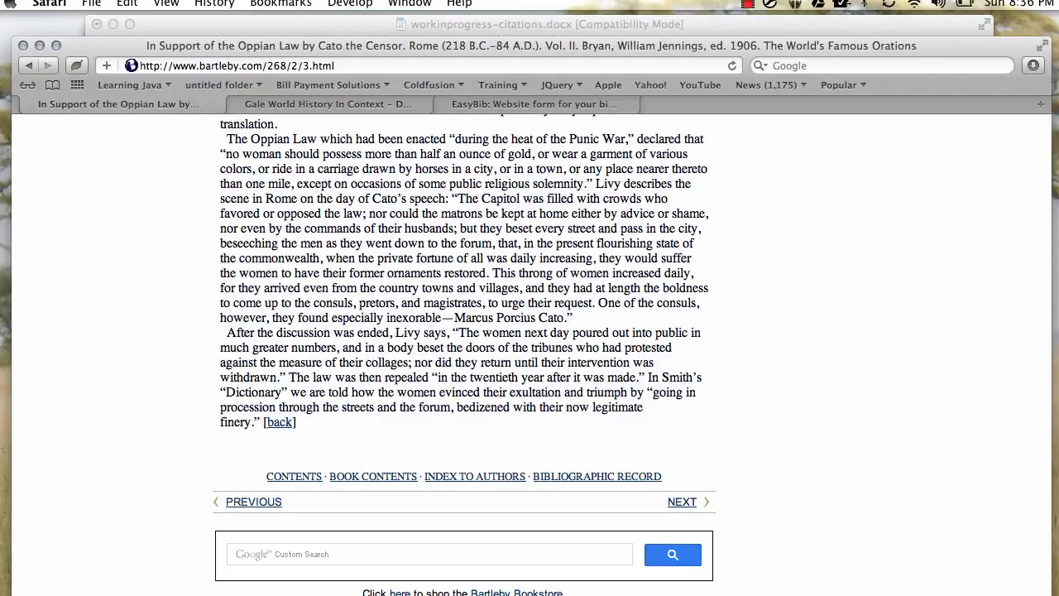
scroll(684, 485, up, 20)
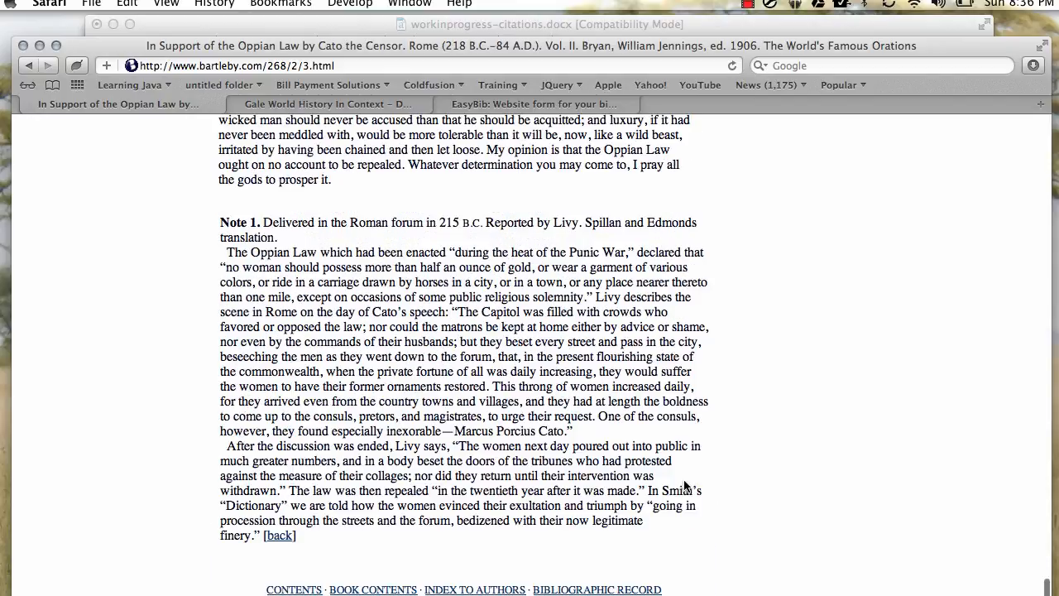
scroll(628, 547, up, 5)
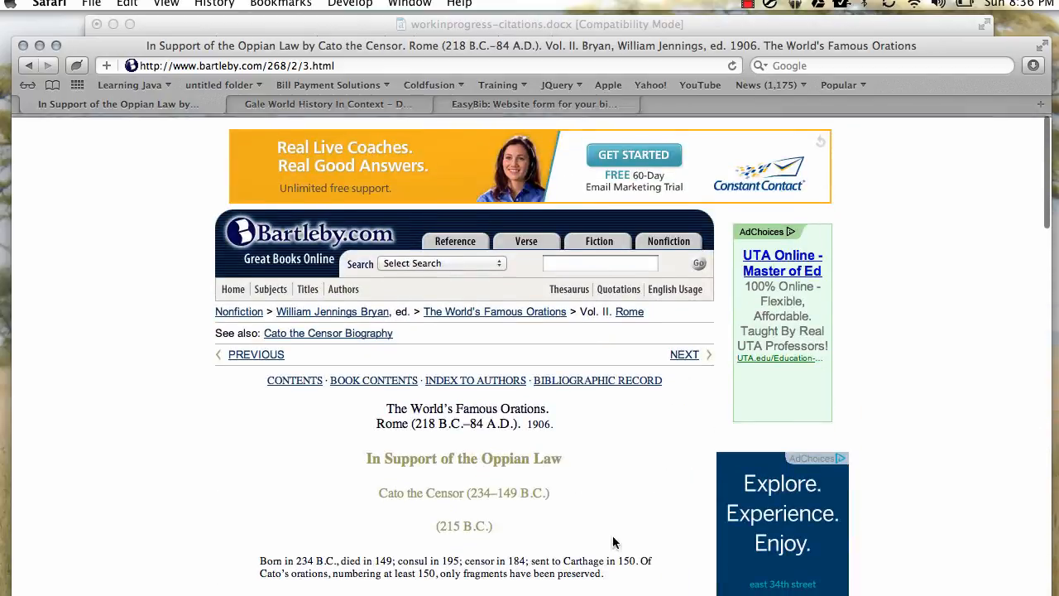
click(404, 31)
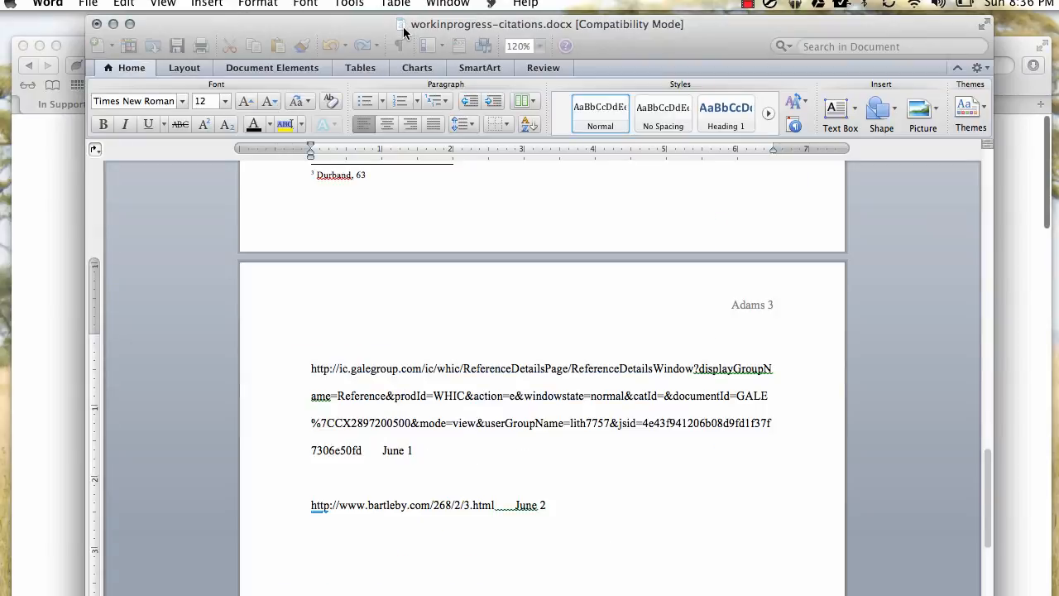
click(66, 166)
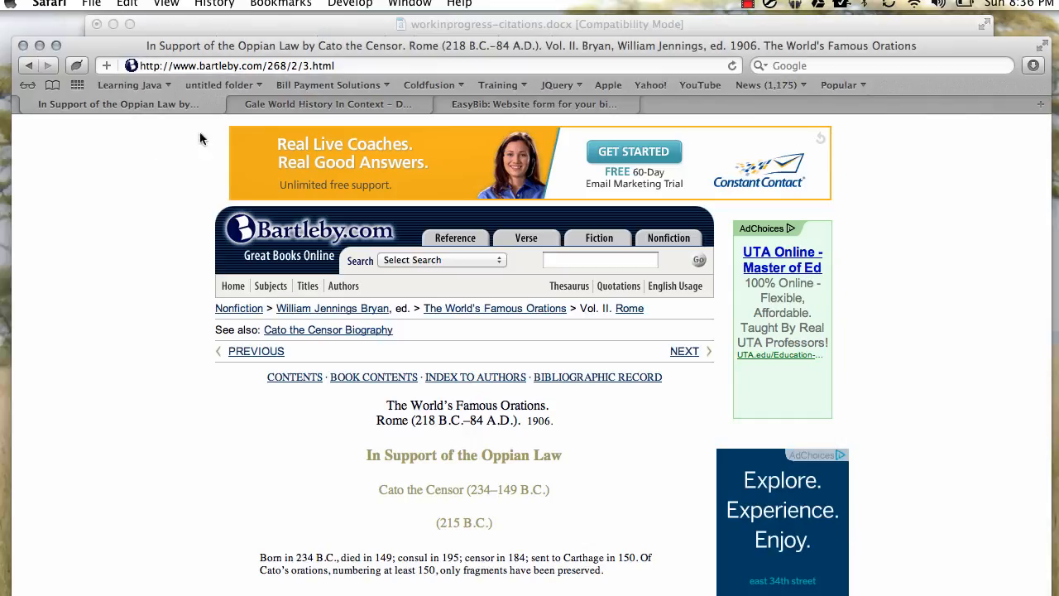
click(469, 104)
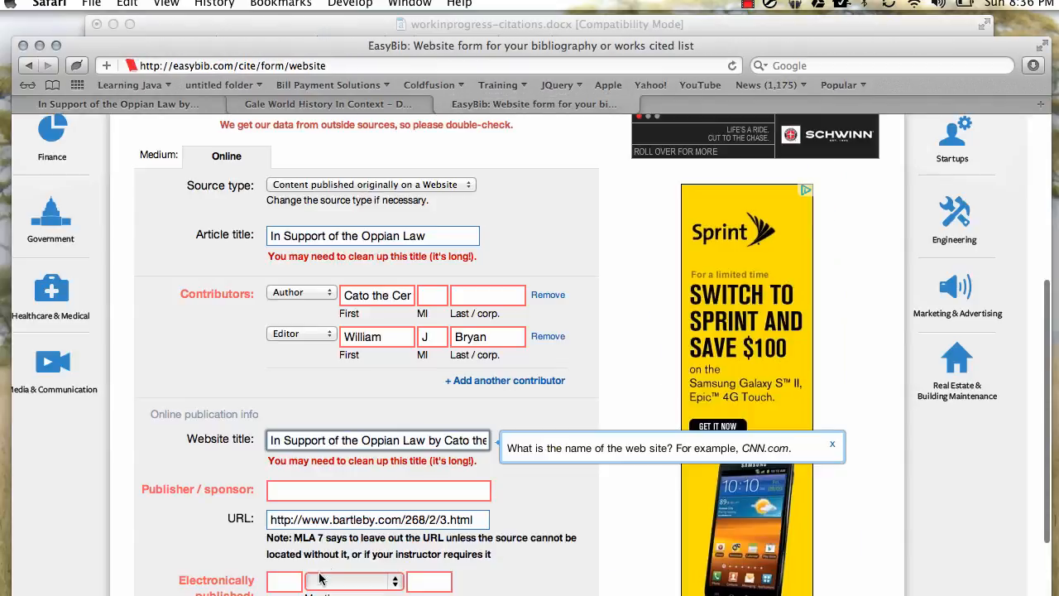
Enter bartleby.com as the citation's publisher / sponsor.
click(295, 490)
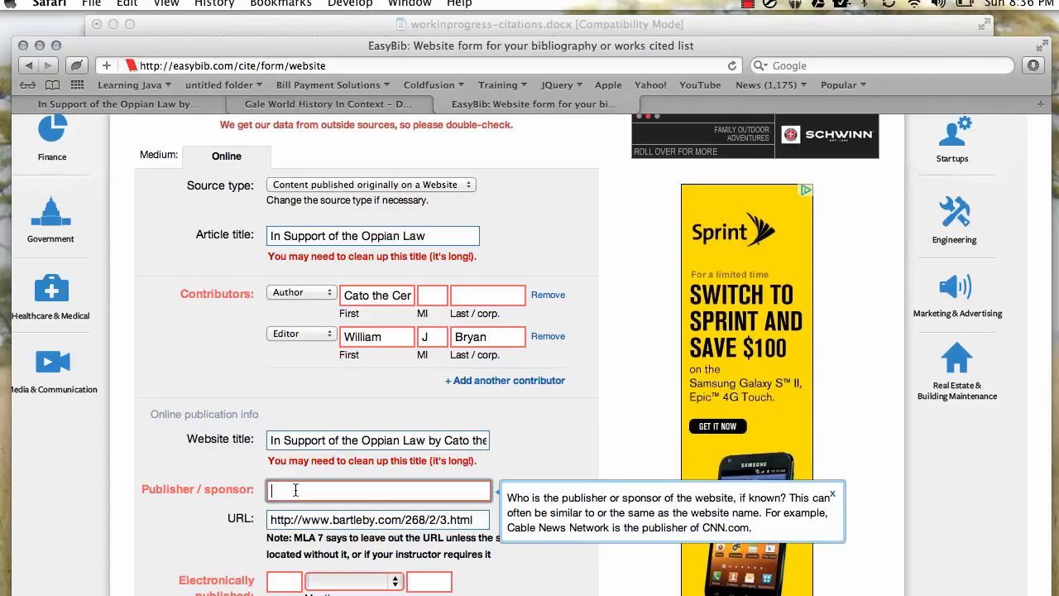
text(bartleby)
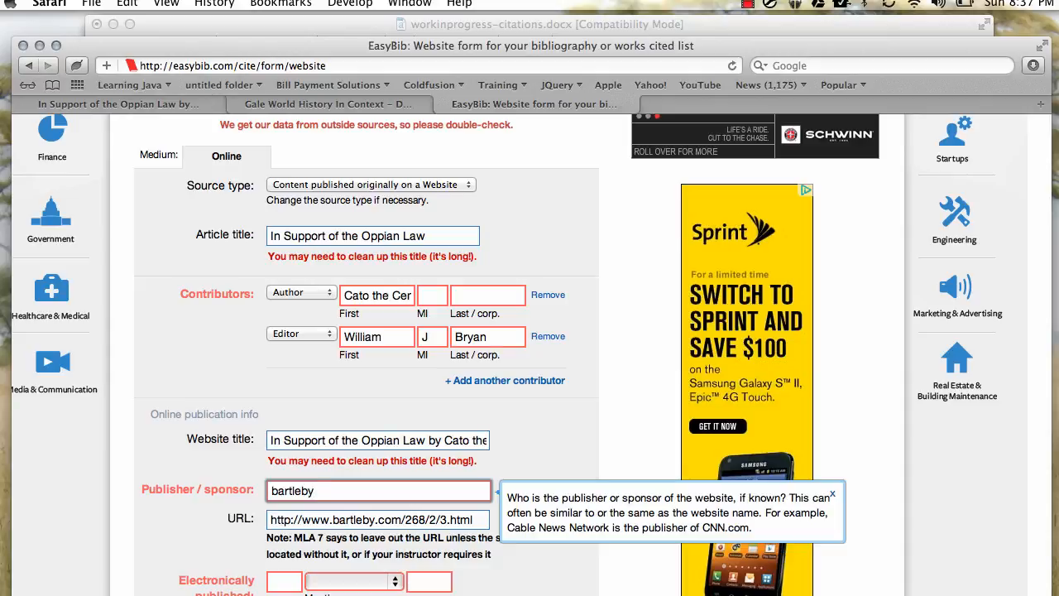
text(.or)
key(BackSpace)
key(BackSpace)
key(BackSpace)
text(com)
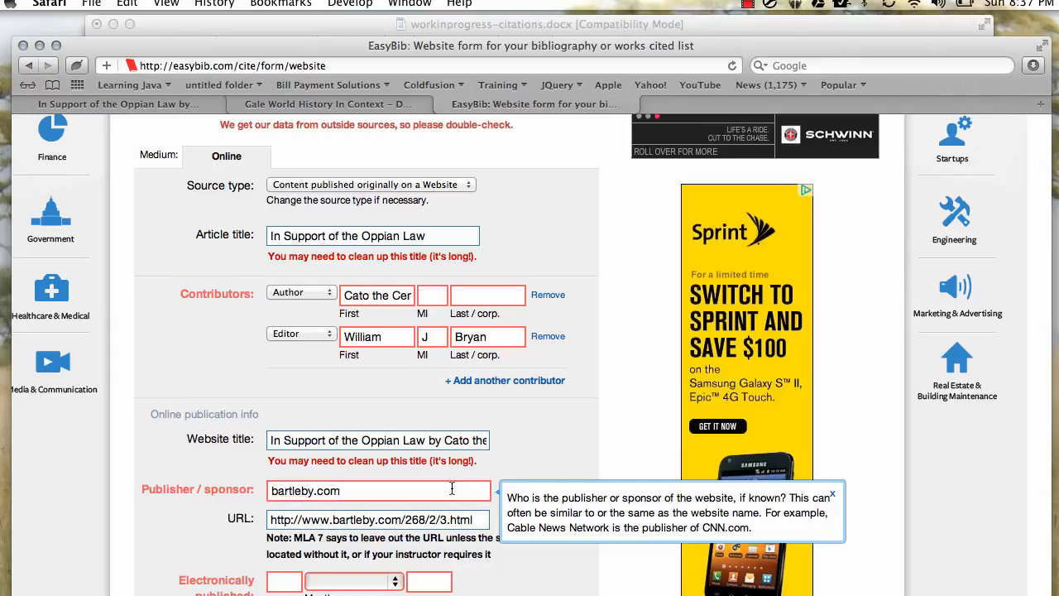
Check the Bartleby page for an electronic publication date and set the citation's electronically published year to 2012.
scroll(562, 404, down, 4)
scroll(562, 404, down, 2)
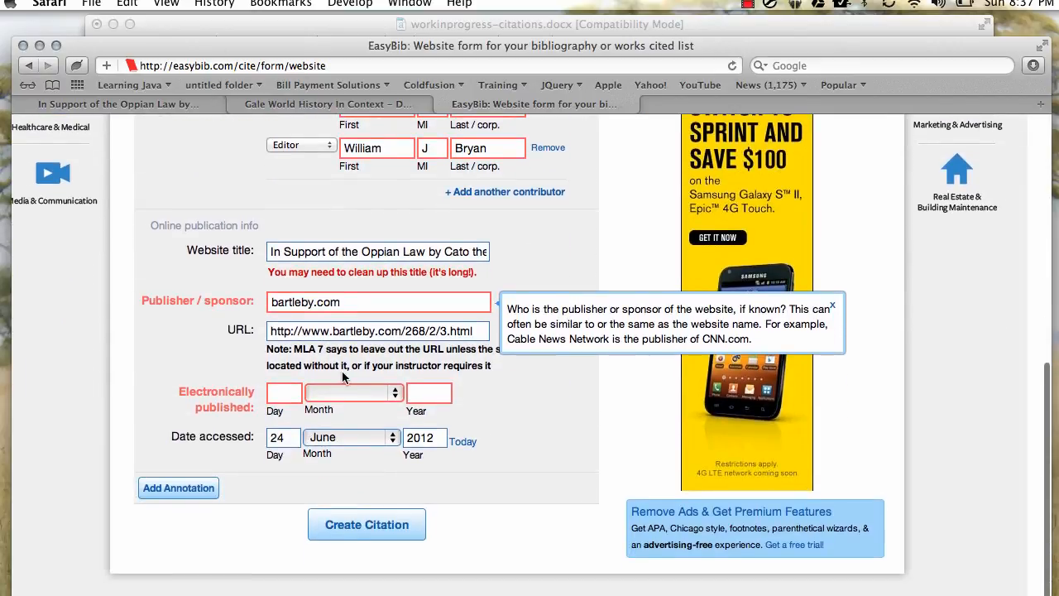
click(161, 107)
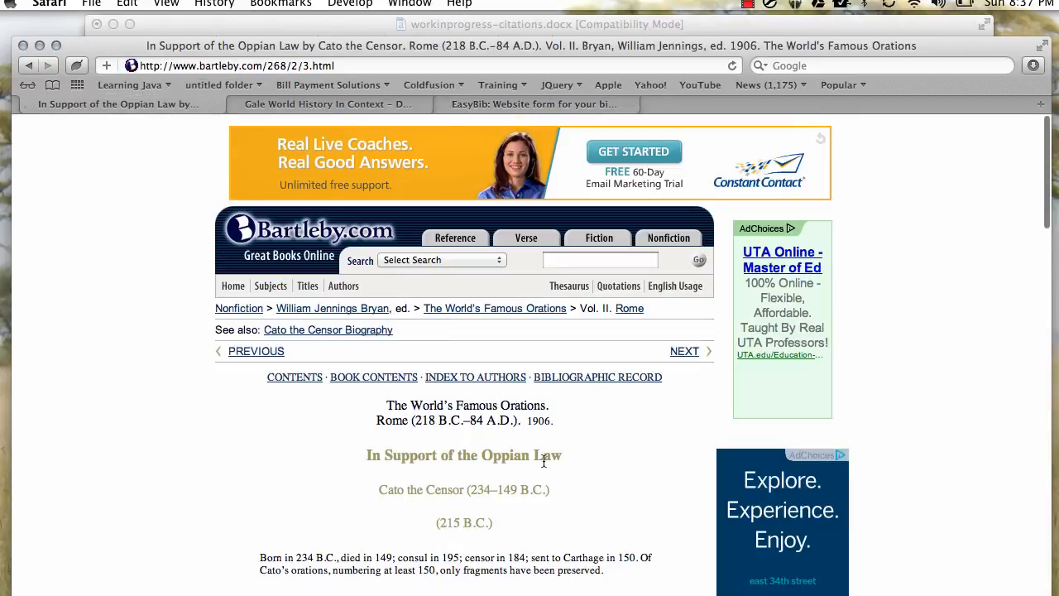
scroll(609, 491, down, 20)
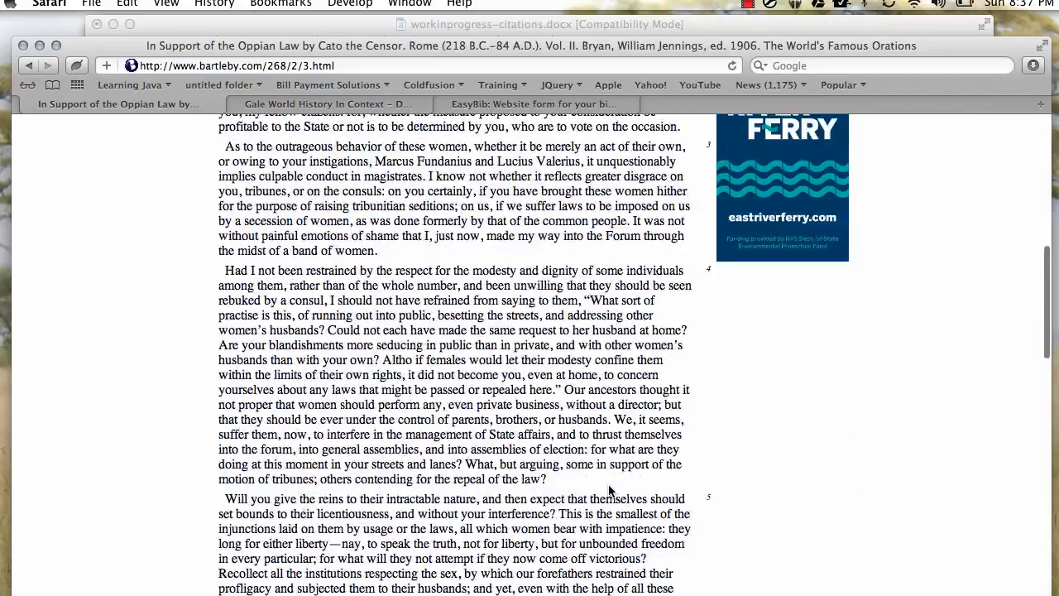
scroll(608, 491, down, 10)
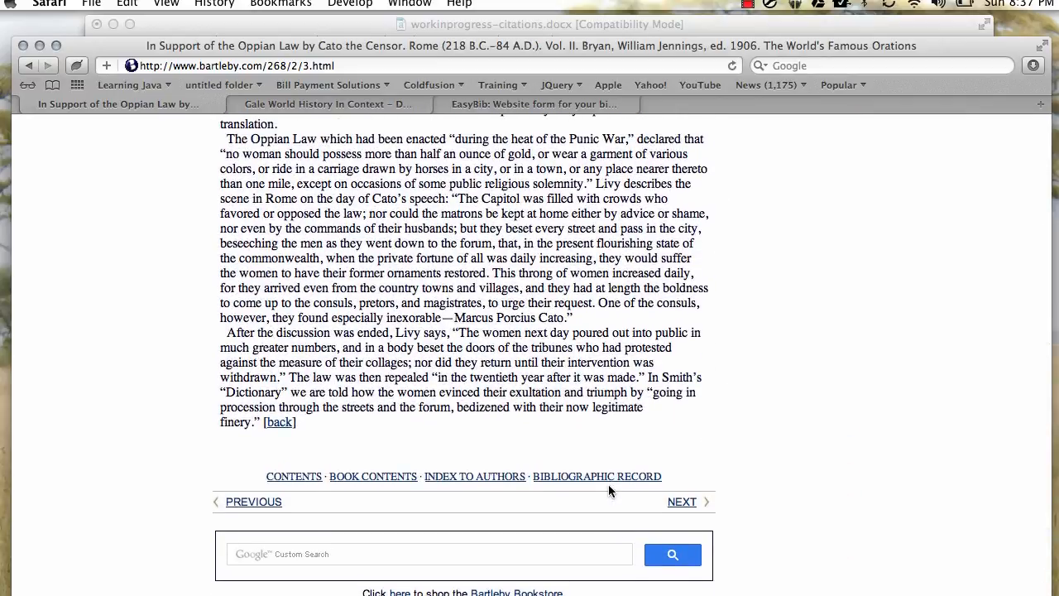
scroll(759, 486, down, 2)
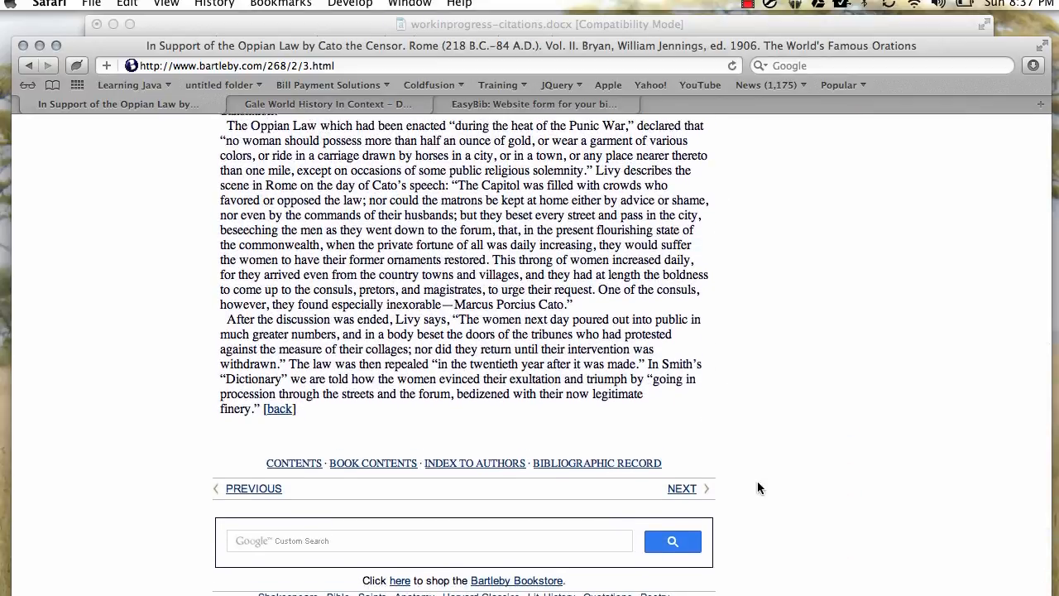
click(519, 101)
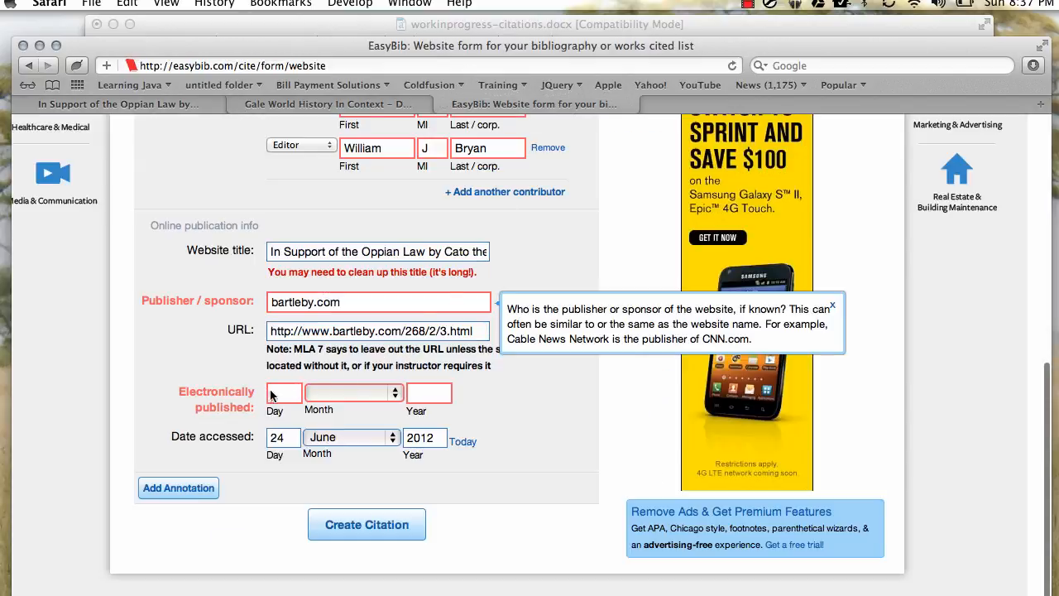
click(417, 392)
text(2012)
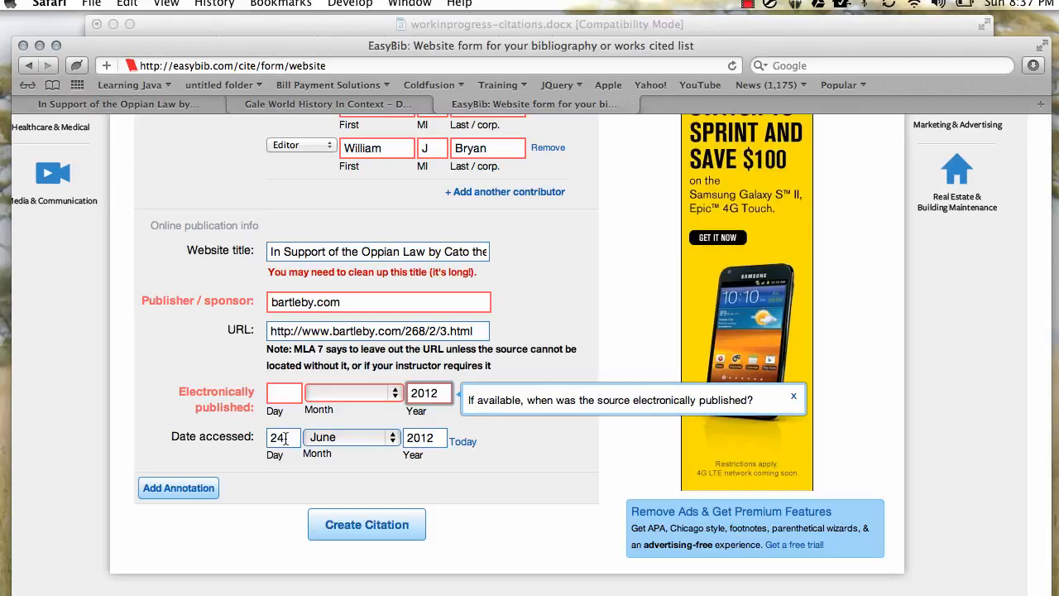
Change the day of the access date to 9 and create the citation.
drag(284, 438, 262, 439)
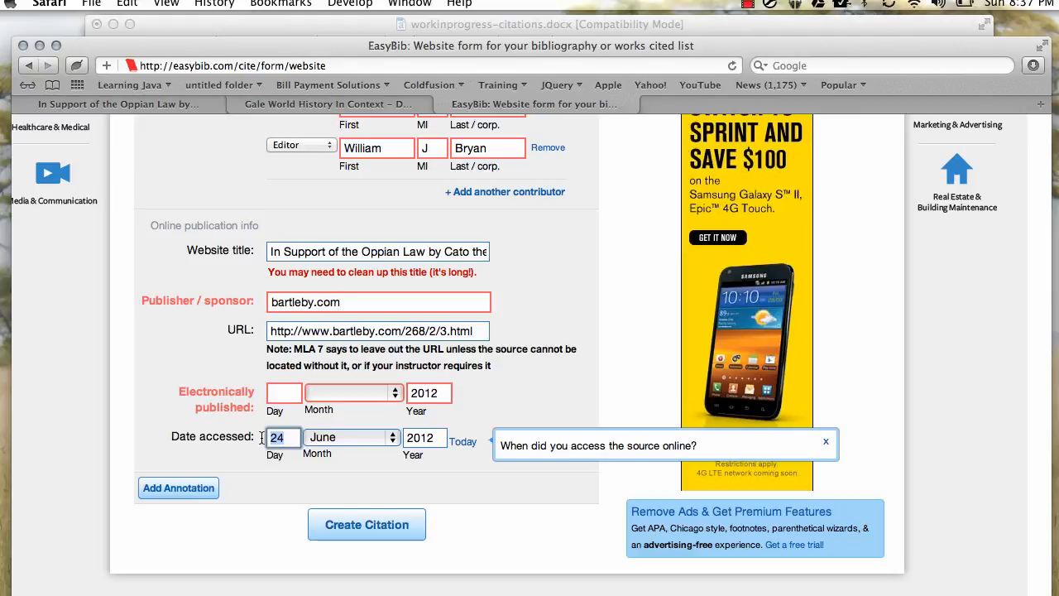
text(9)
click(354, 523)
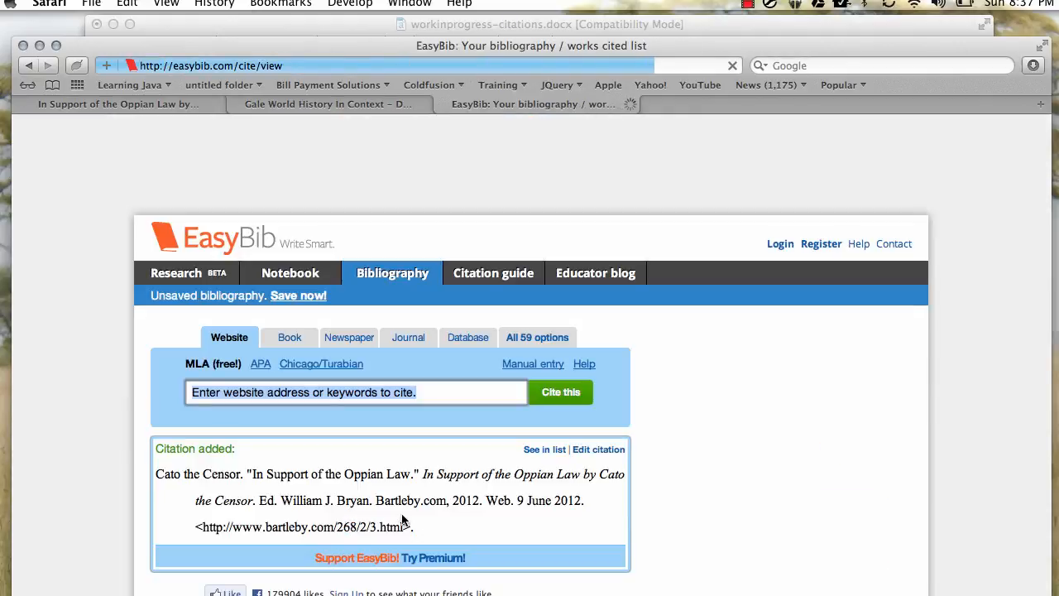
Copy the complete newly added Cato the Censor citation from the EasyBib bibliography page.
drag(428, 526, 136, 471)
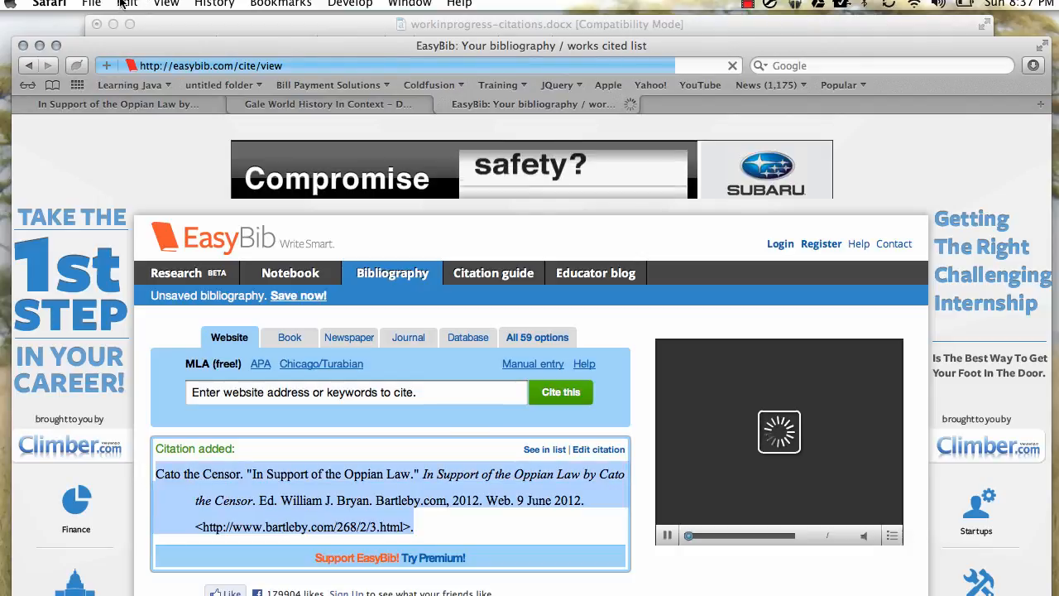
click(126, 4)
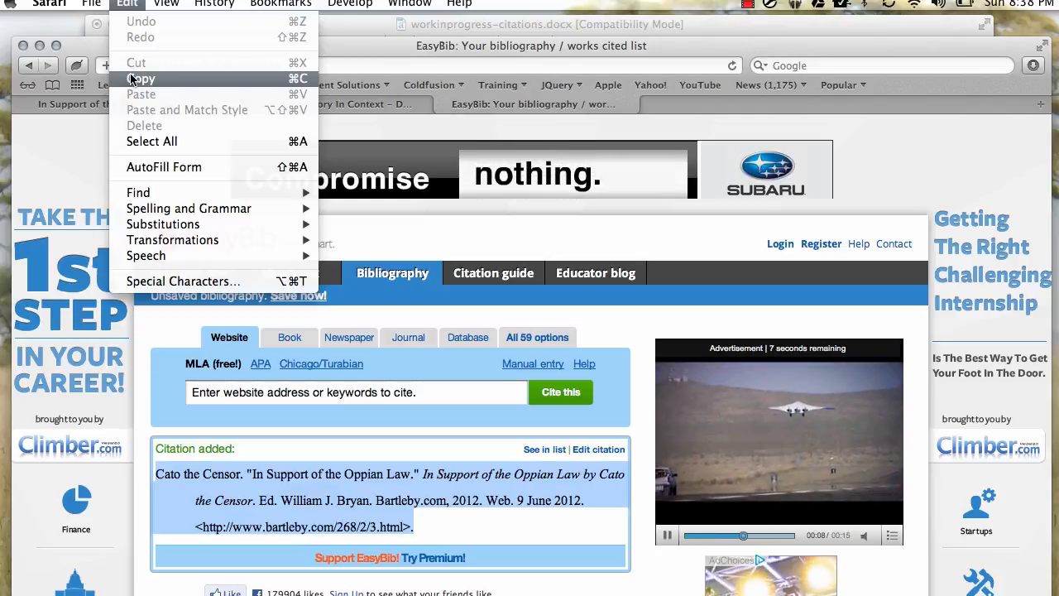
click(130, 78)
In the Word document workinprogress-citations.docx, replace the Bartleby URL and its June 2 date with the copied citation, matching the destination formatting.
click(364, 24)
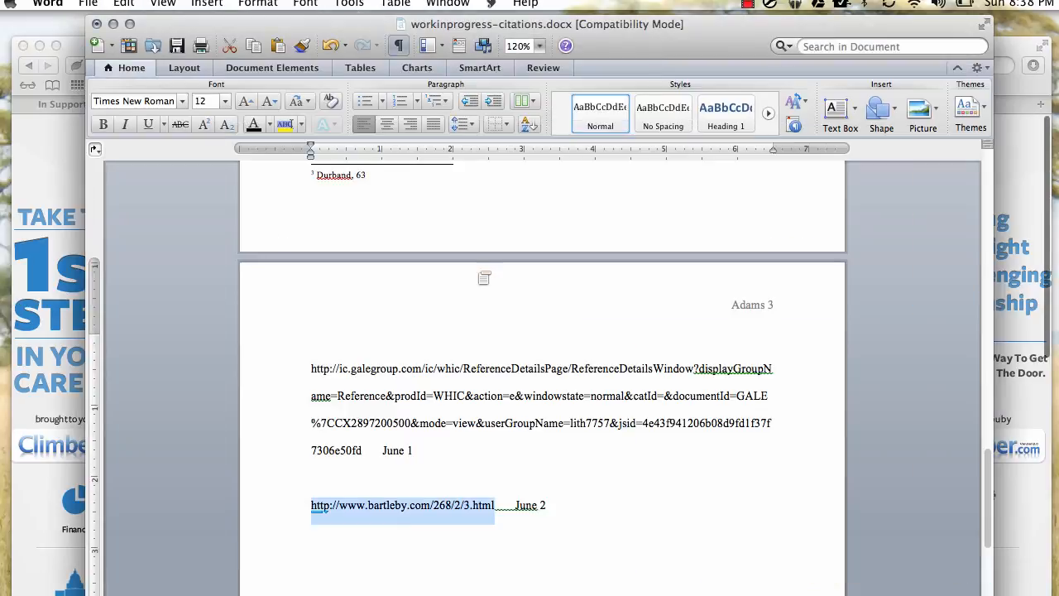
drag(559, 510, 292, 508)
key(super+c)
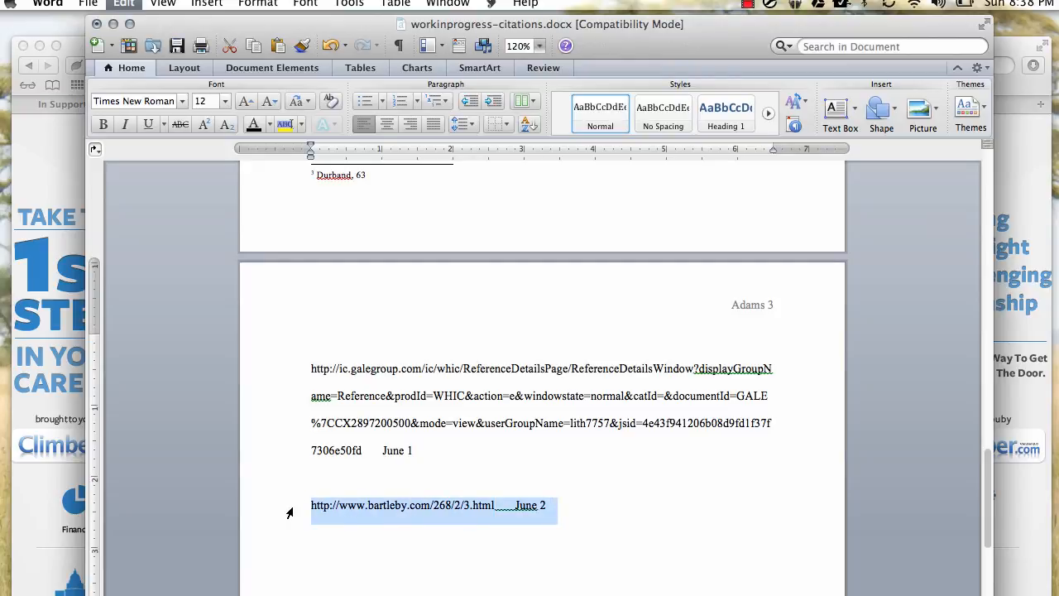
key(super+v)
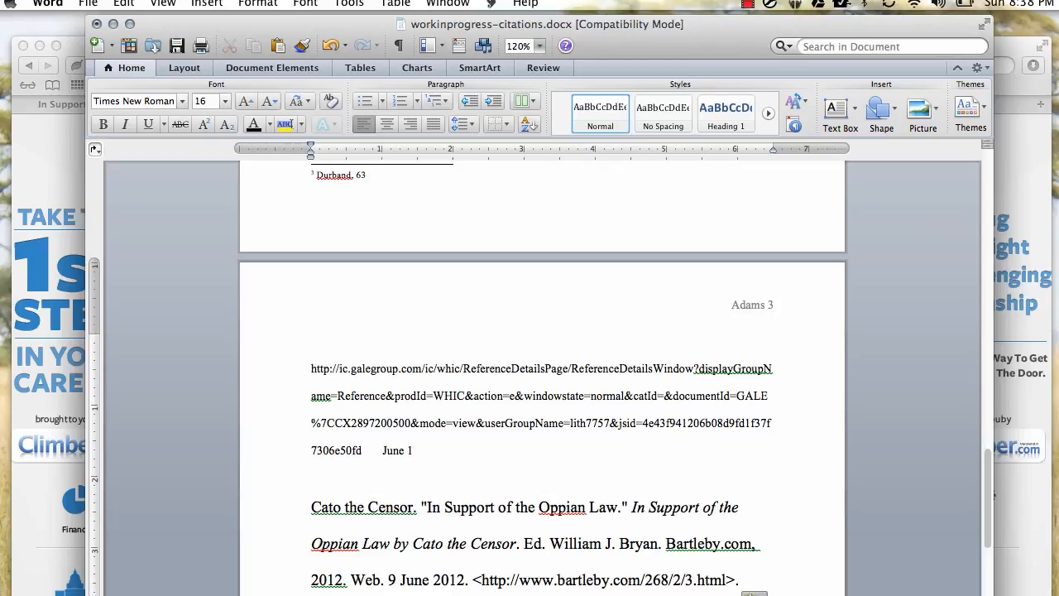
click(749, 594)
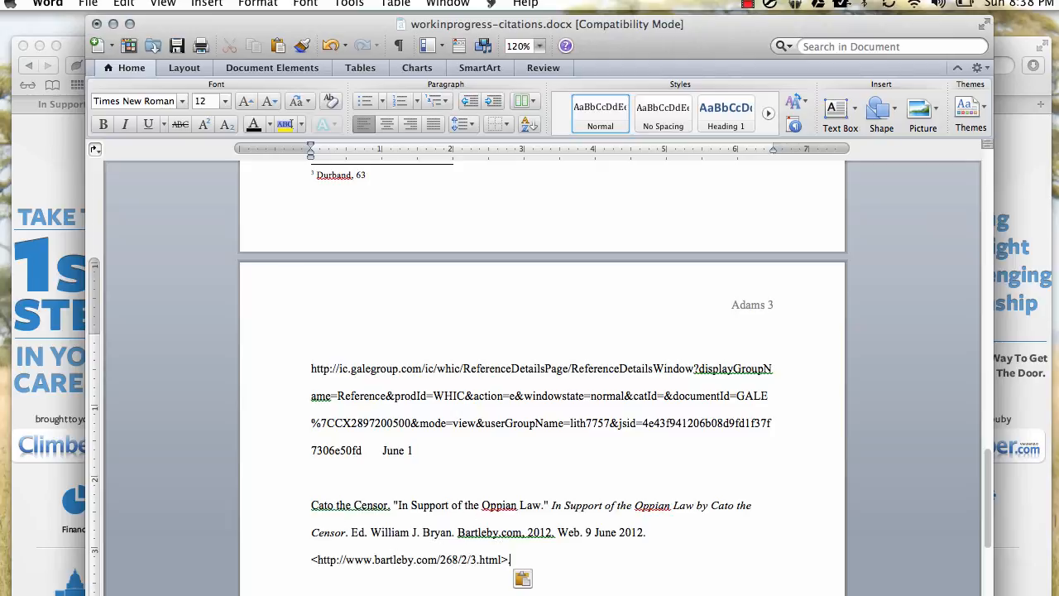
Indent the second and third lines of the Cato the Censor citation, leaving its first line at the margin.
click(312, 532)
drag(306, 508, 552, 560)
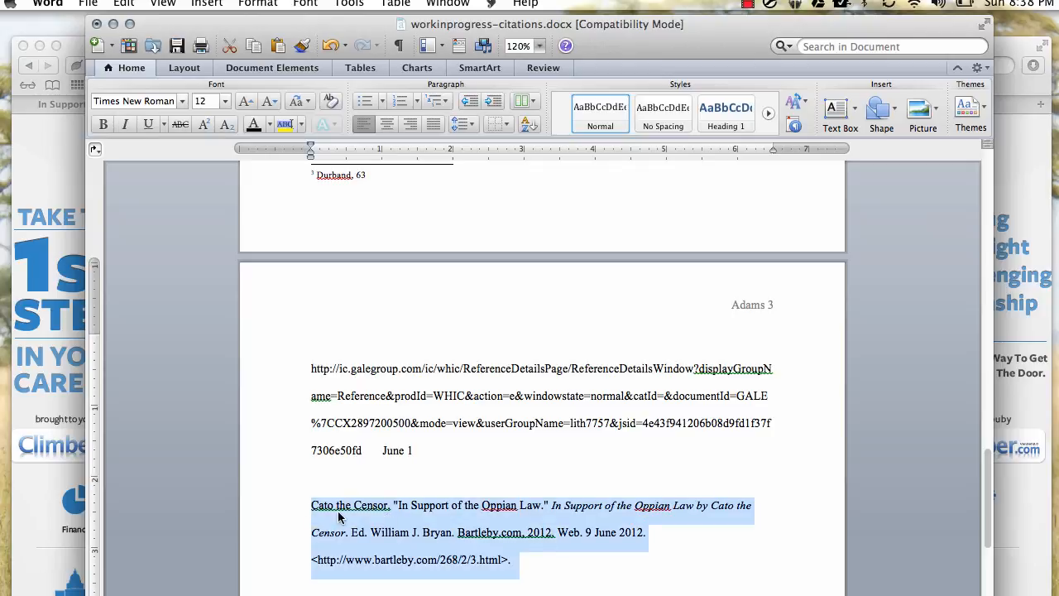
click(312, 532)
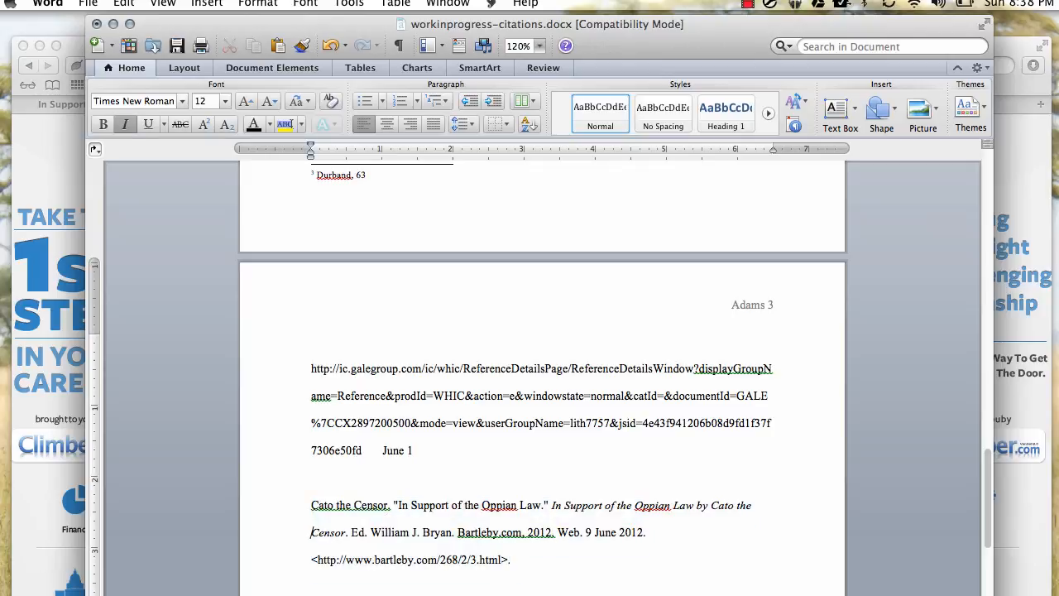
drag(312, 505, 753, 506)
click(312, 533)
key(Tab)
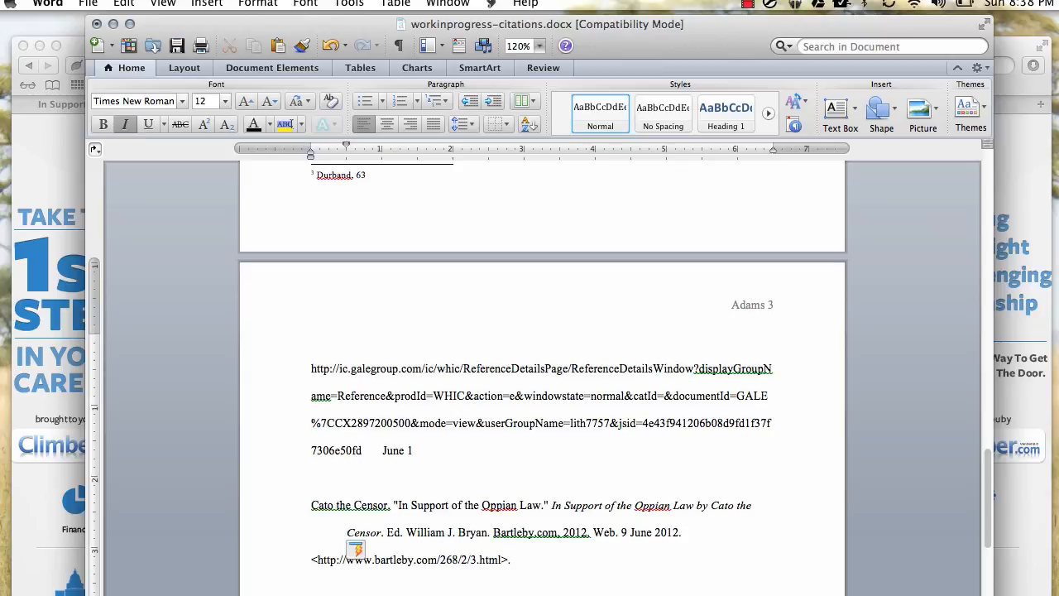
click(312, 562)
key(Tab)
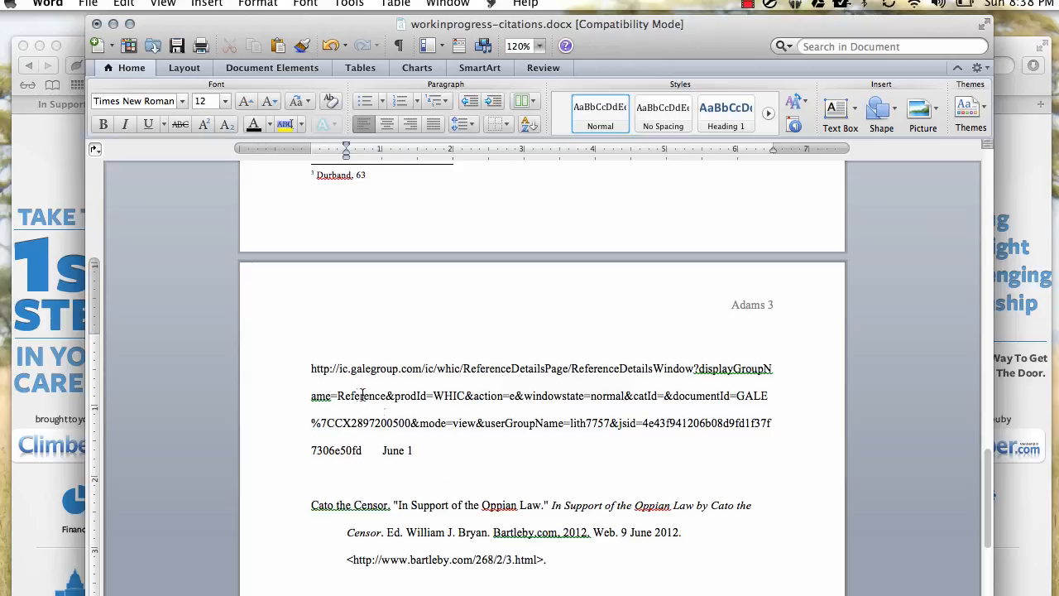
In Safari, copy the Source Citation for "Women, Roman" from the end of the Gale World History In Context page.
drag(311, 368, 436, 455)
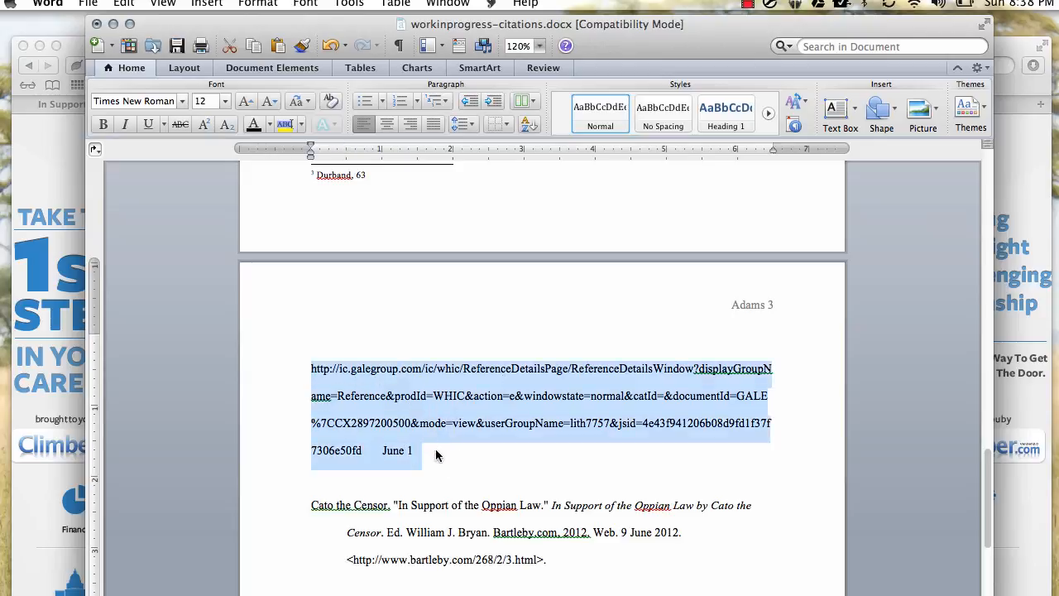
click(65, 150)
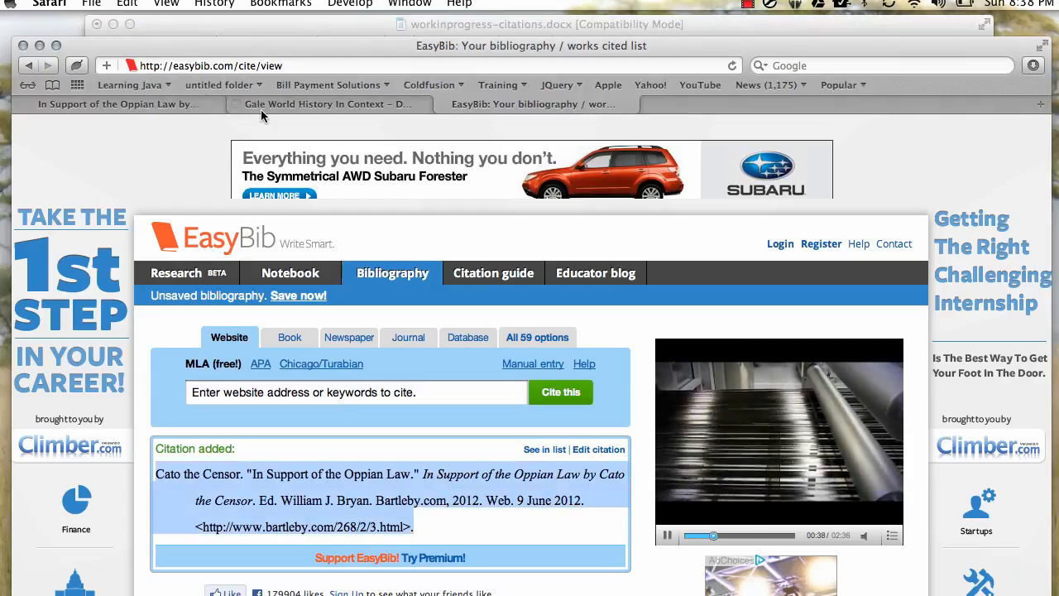
click(286, 106)
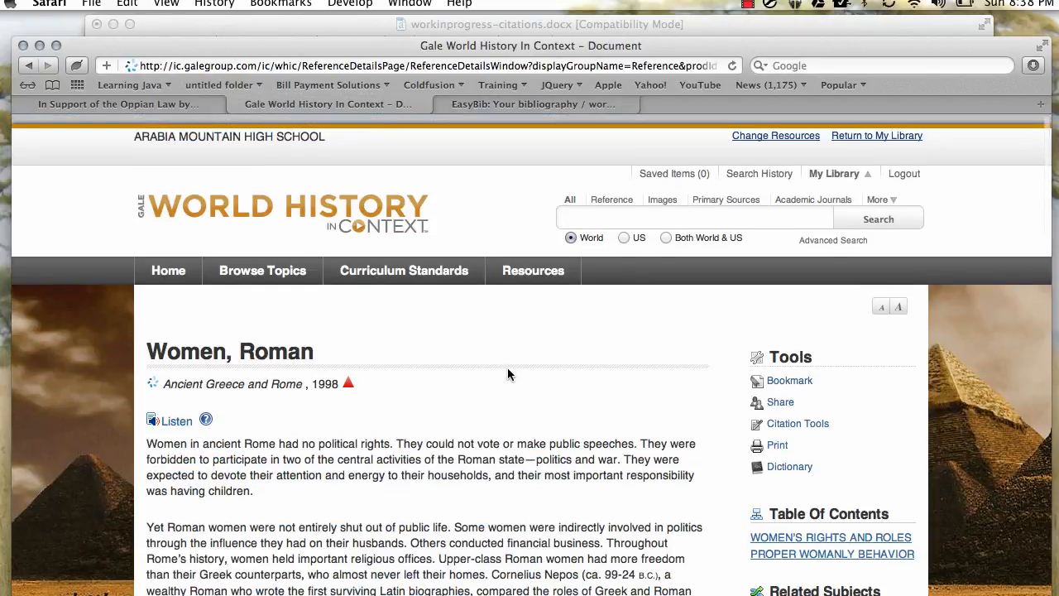
scroll(508, 368, down, 15)
scroll(504, 369, down, 20)
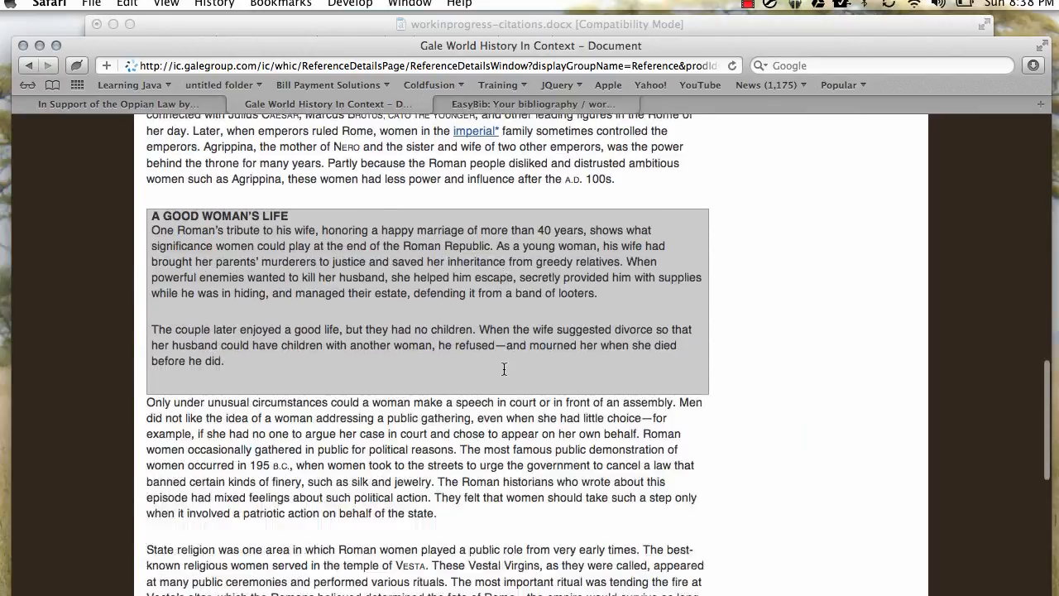
scroll(504, 369, down, 1)
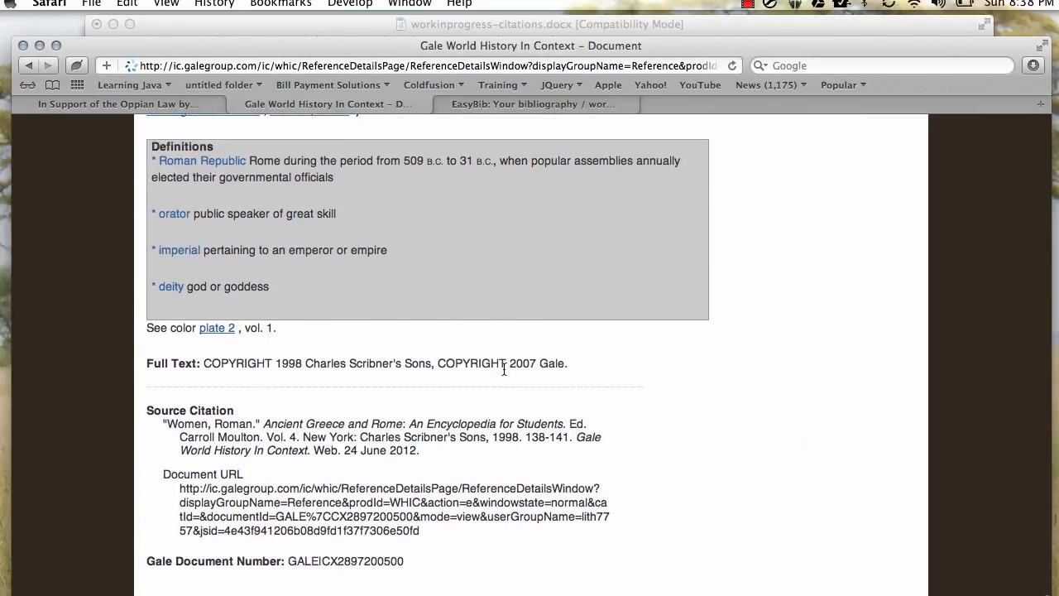
scroll(504, 369, up, 1)
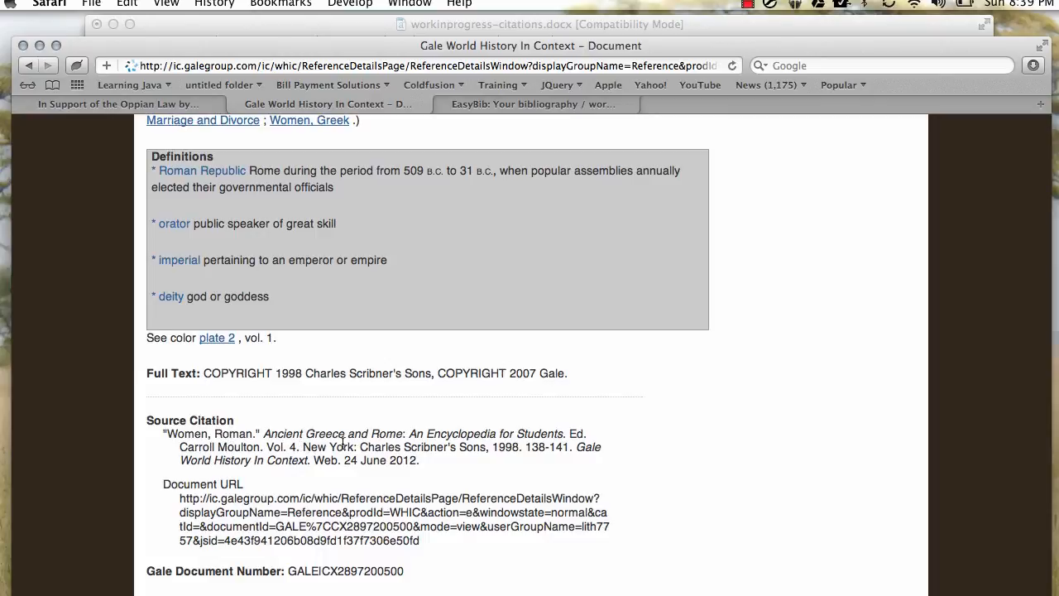
drag(423, 461, 153, 431)
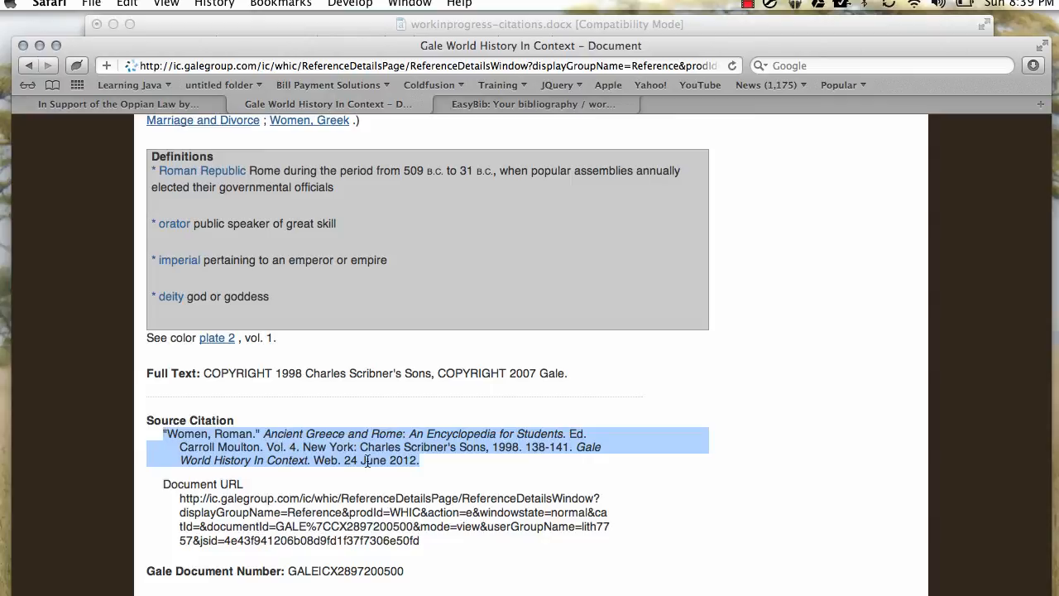
click(132, 5)
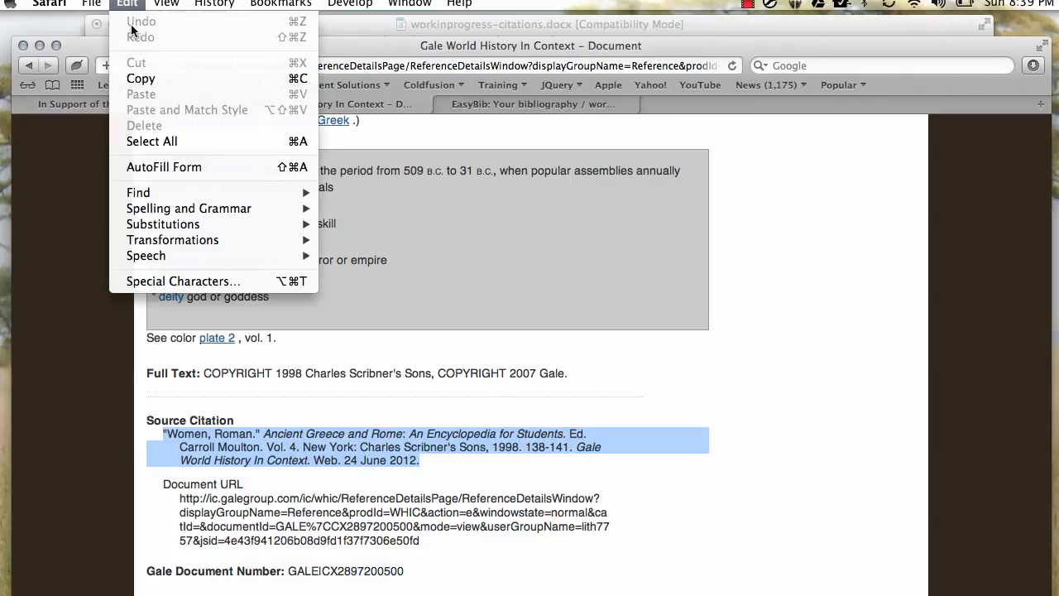
click(140, 80)
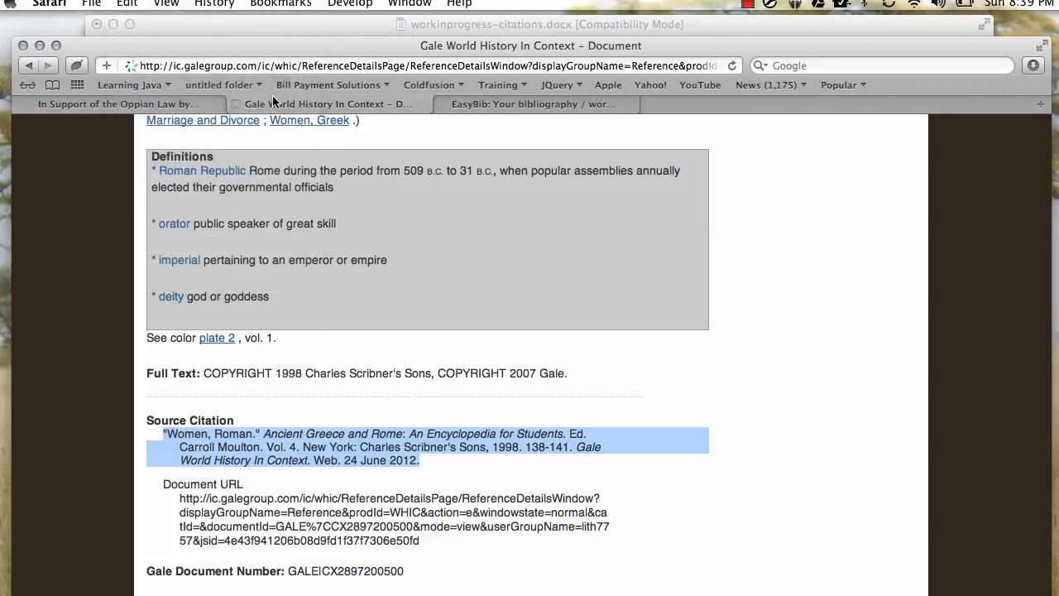
Replace the Gale URL and its June 1 date in the Word document with the copied citation, matching the destination formatting.
click(401, 26)
drag(311, 368, 480, 470)
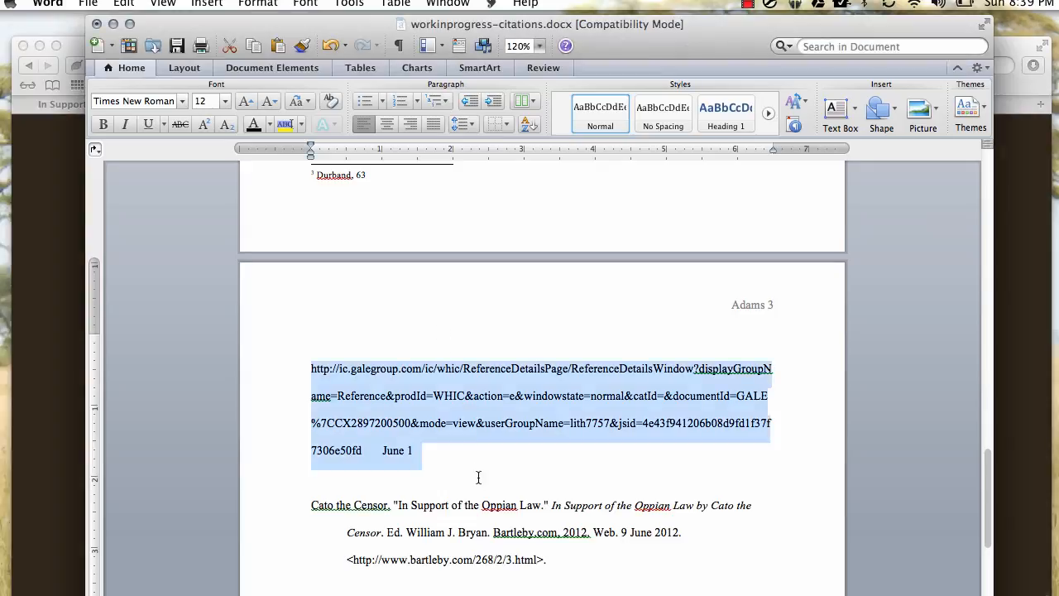
key(super+v)
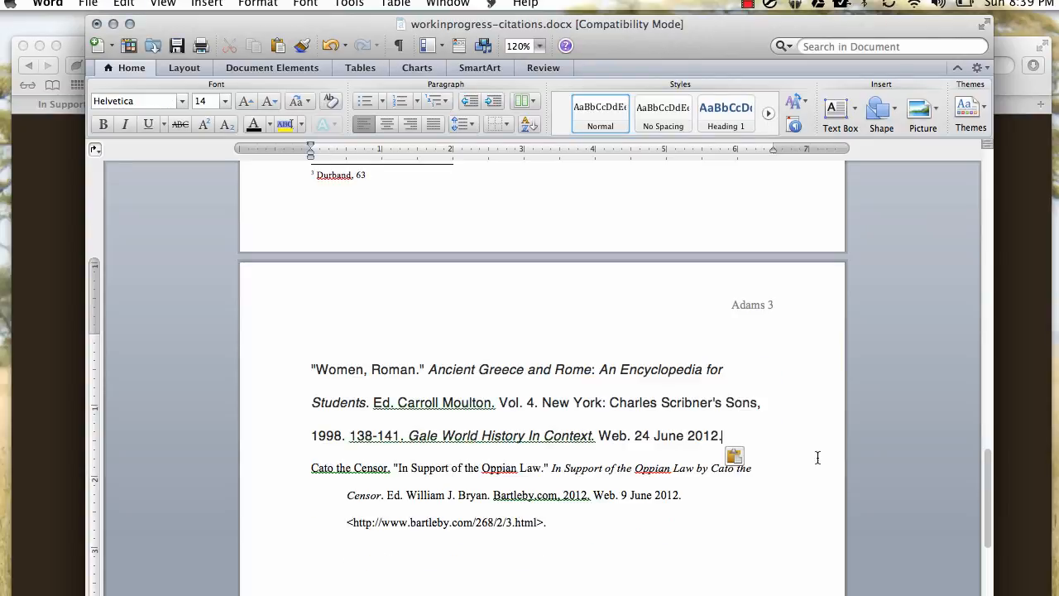
click(734, 456)
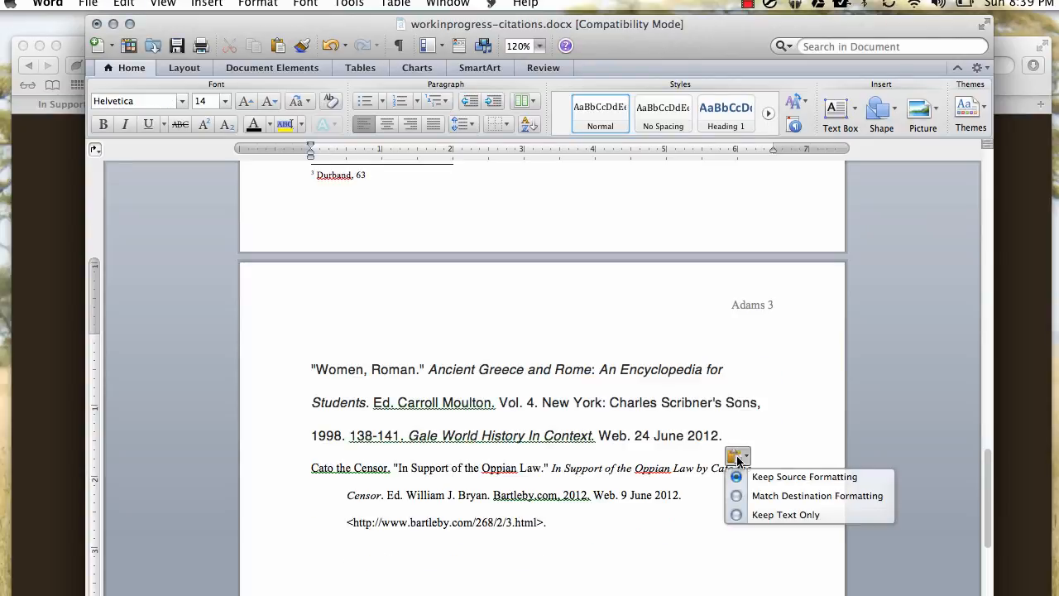
click(755, 496)
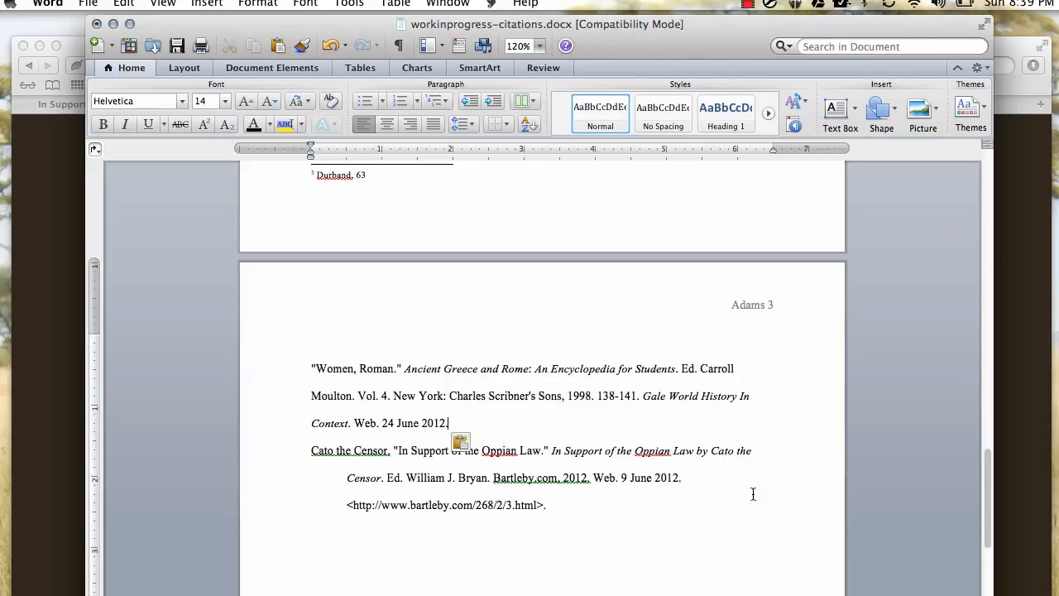
Indent the second and third lines of the "Women, Roman" citation, leaving its first line at the margin.
click(310, 396)
drag(317, 369, 763, 362)
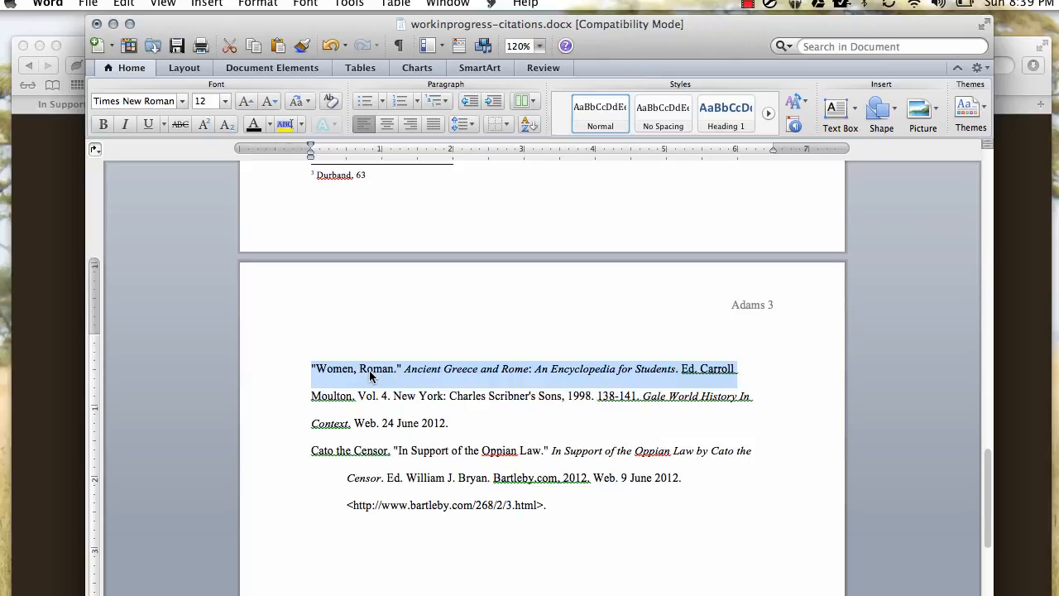
drag(313, 456, 392, 456)
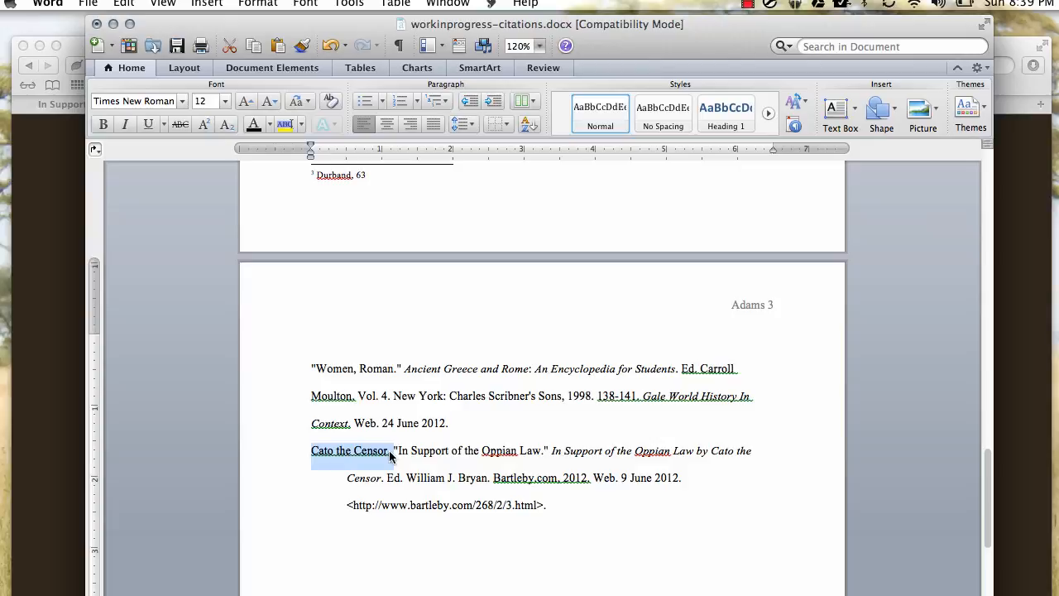
click(312, 396)
key(Tab)
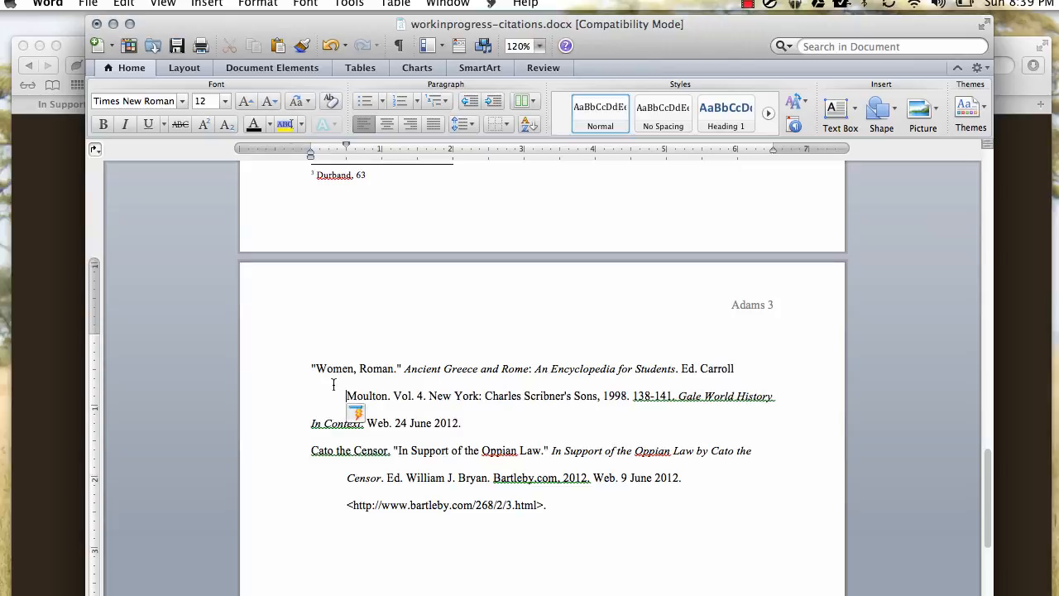
click(313, 423)
key(Tab)
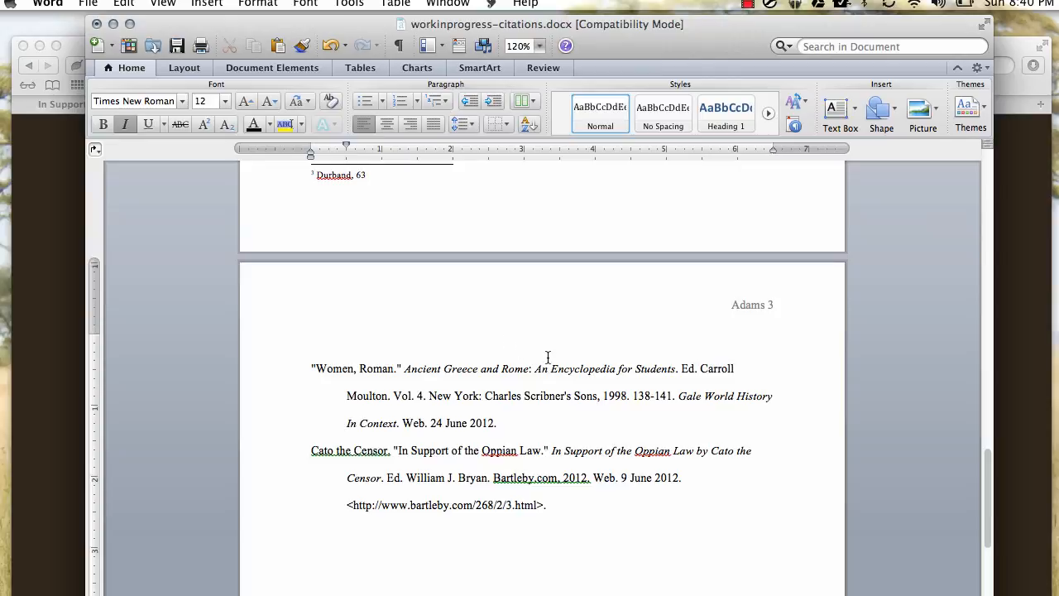
Switch to the EasyBib bibliography page in Safari and choose to cite a book.
click(67, 218)
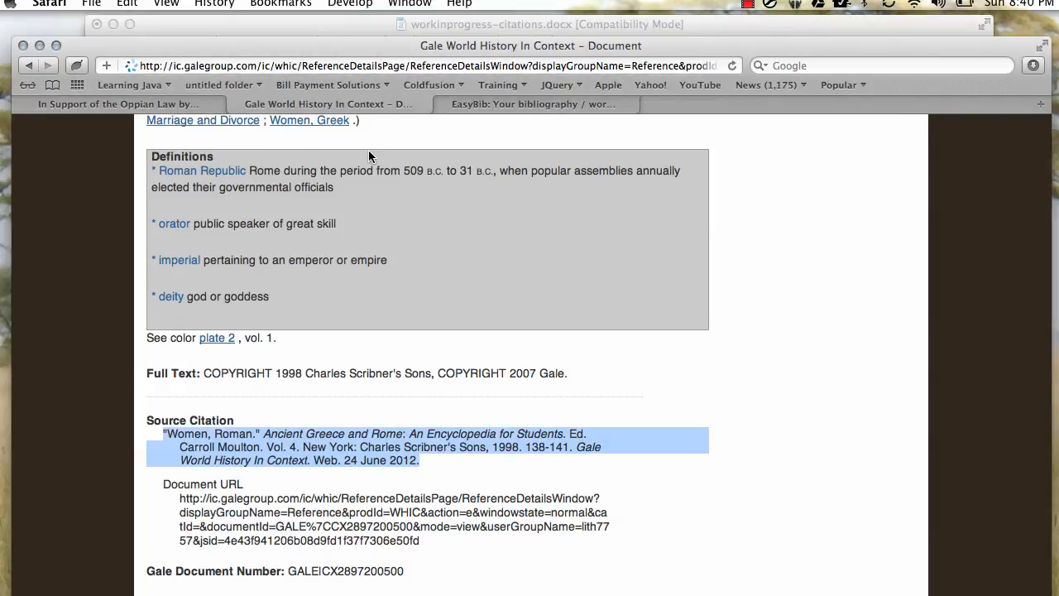
click(473, 112)
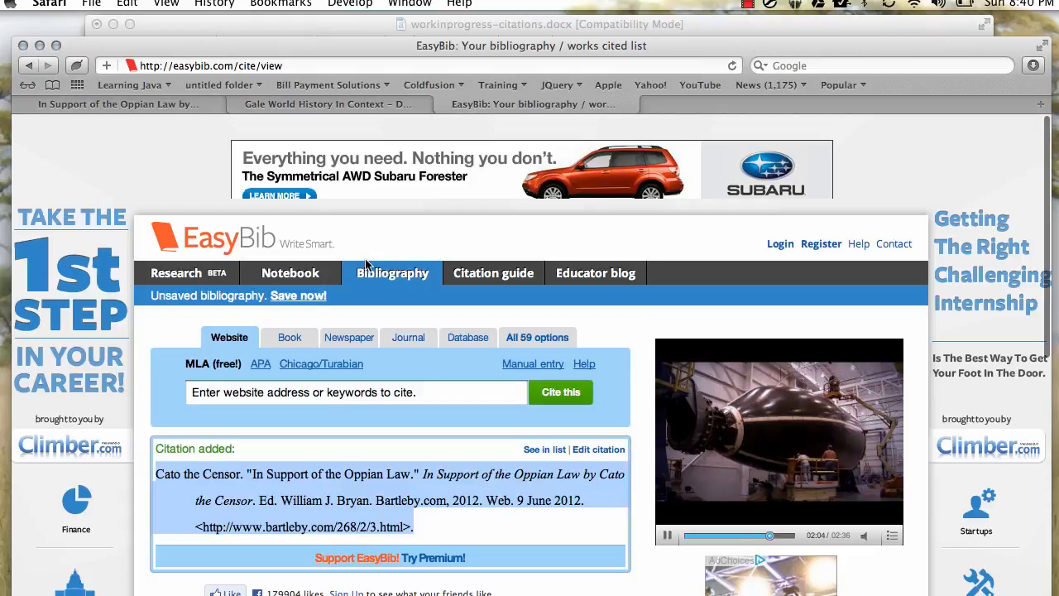
click(284, 343)
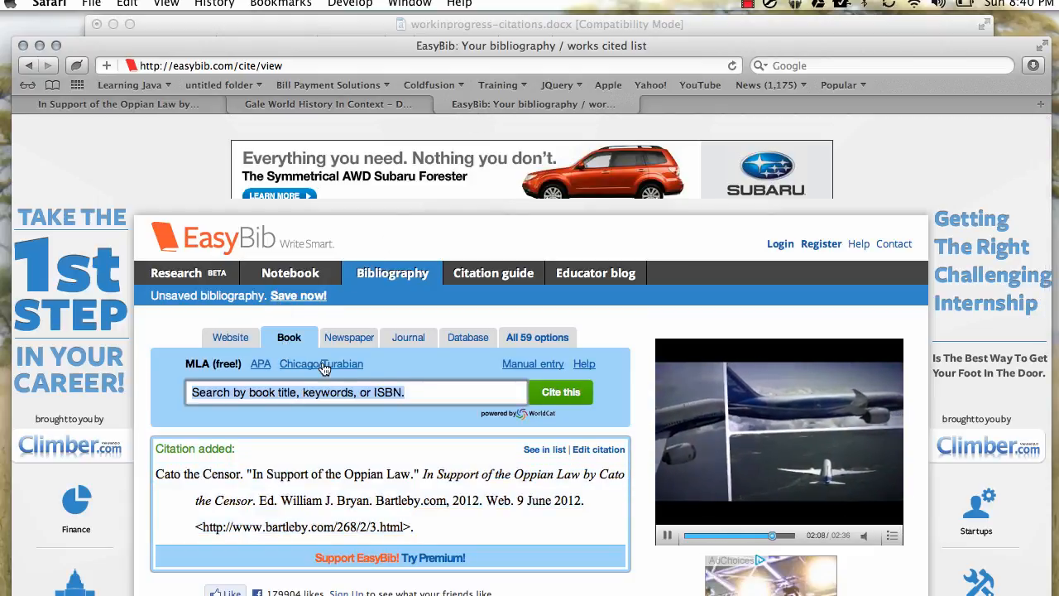
click(421, 392)
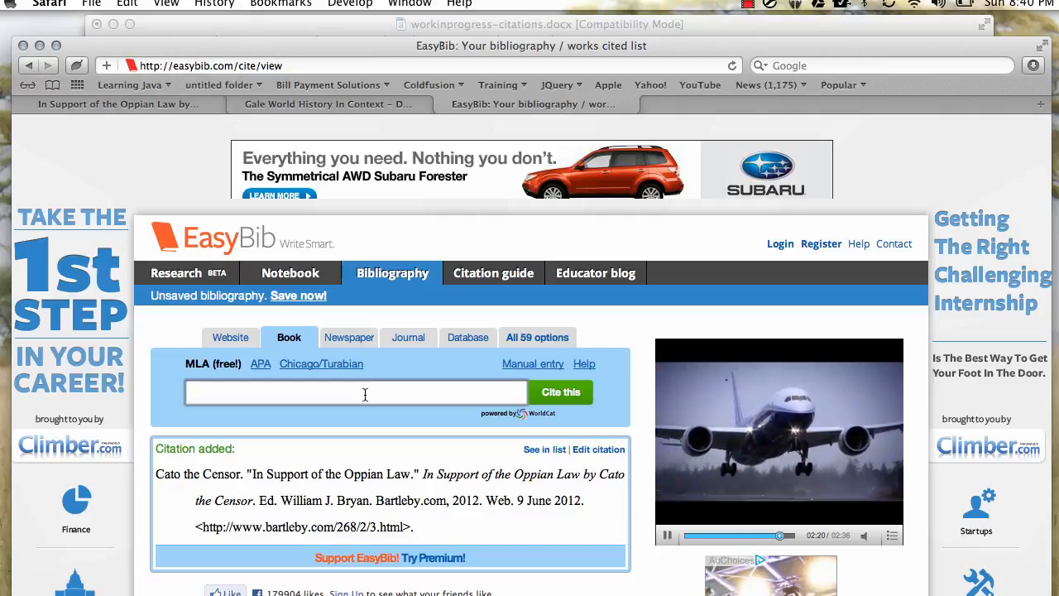
text(8)
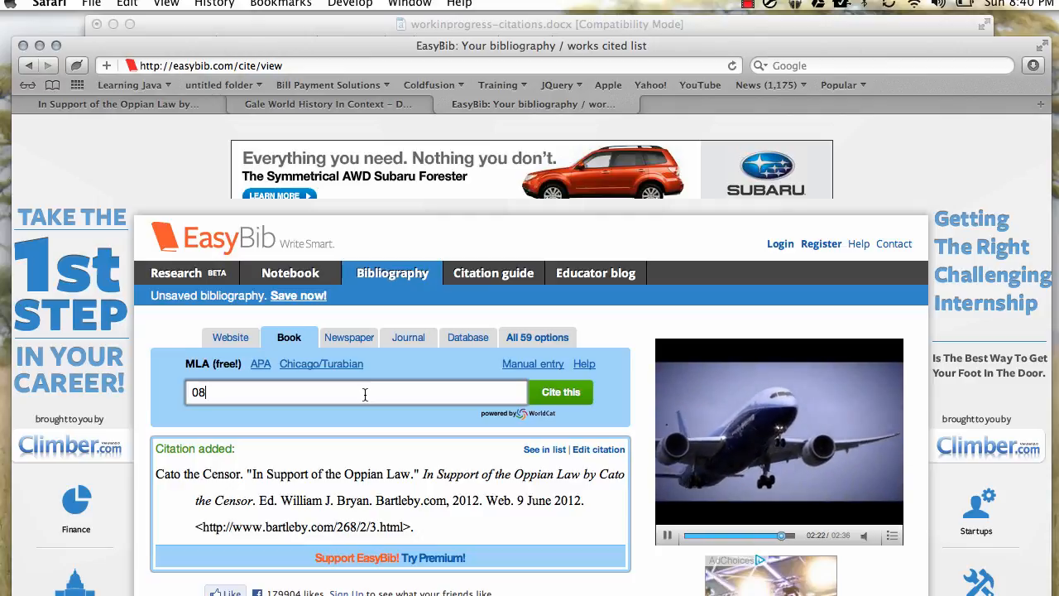
text(12)
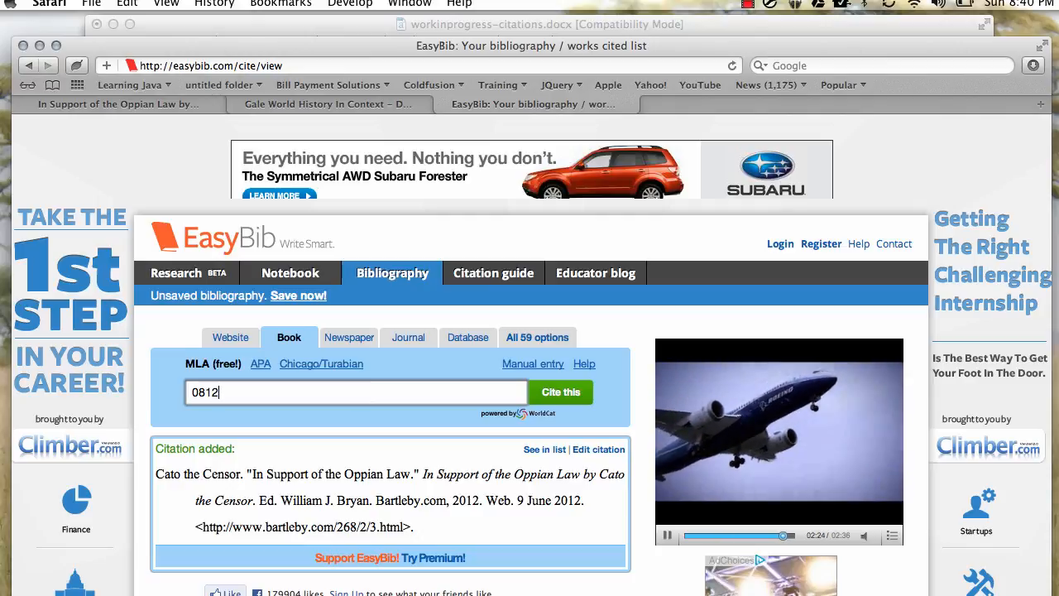
text(203)
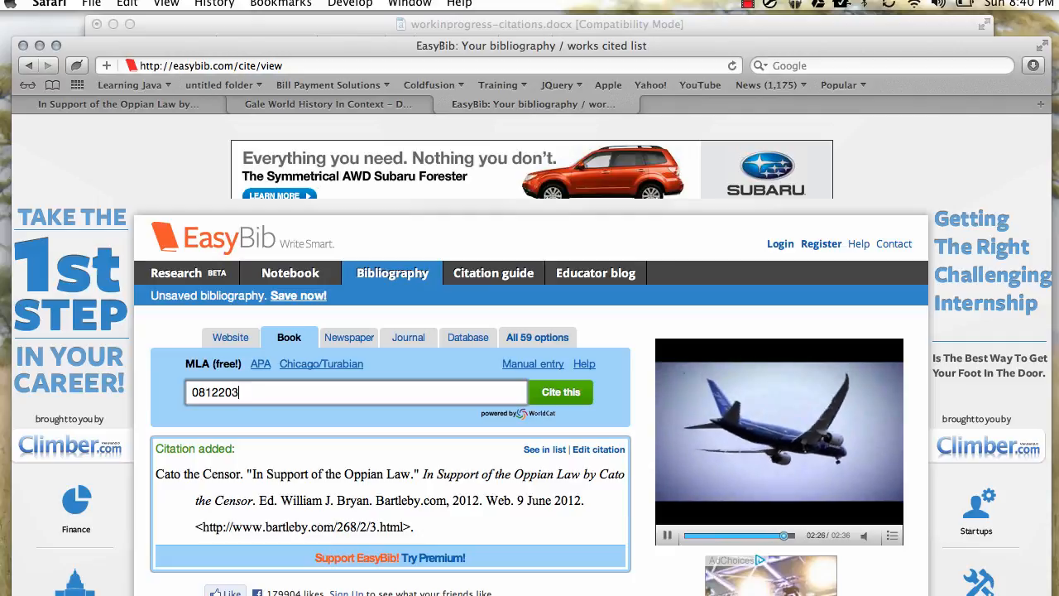
key(BackSpace)
key(BackSpace)
key(BackSpace)
key(BackSpace)
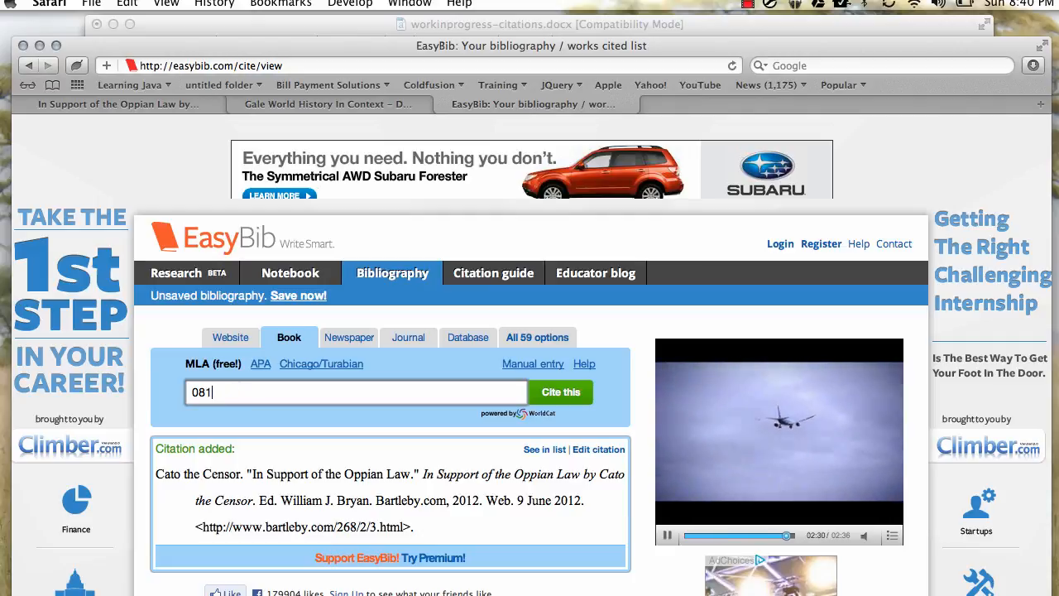
text(203)
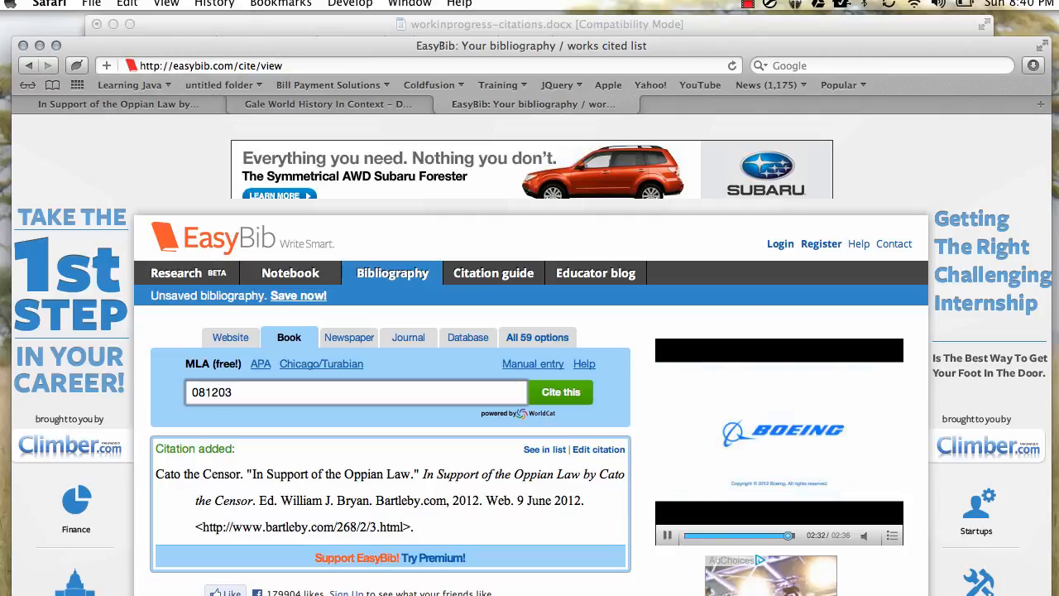
text(5739)
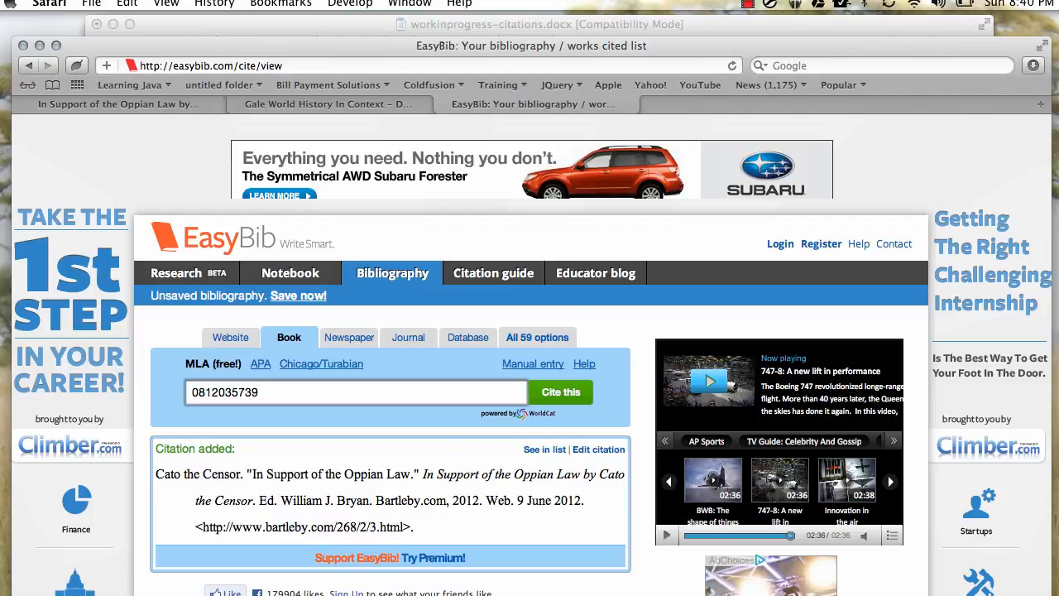
click(552, 394)
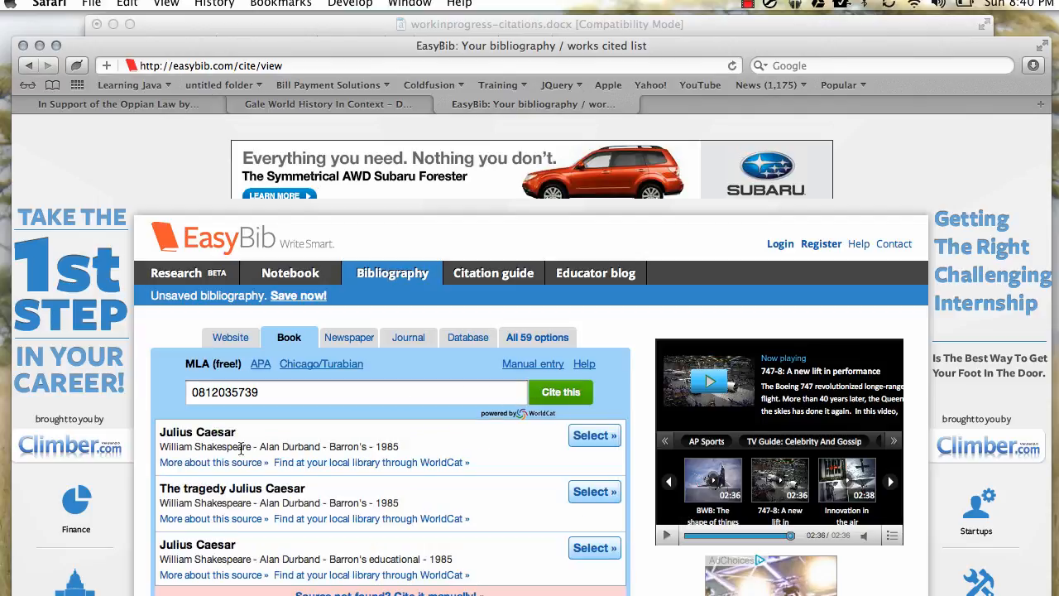
Select the first Julius Caesar result (Barron's, 1985) and create its MLA 7 citation with the prefilled book details.
drag(160, 447, 427, 448)
click(591, 436)
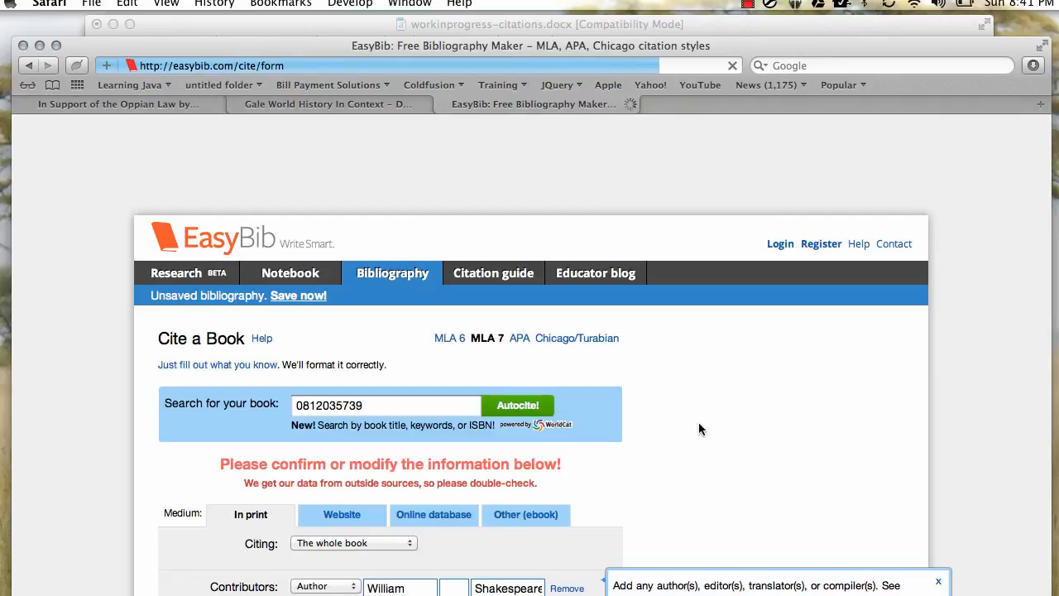
scroll(587, 424, down, 5)
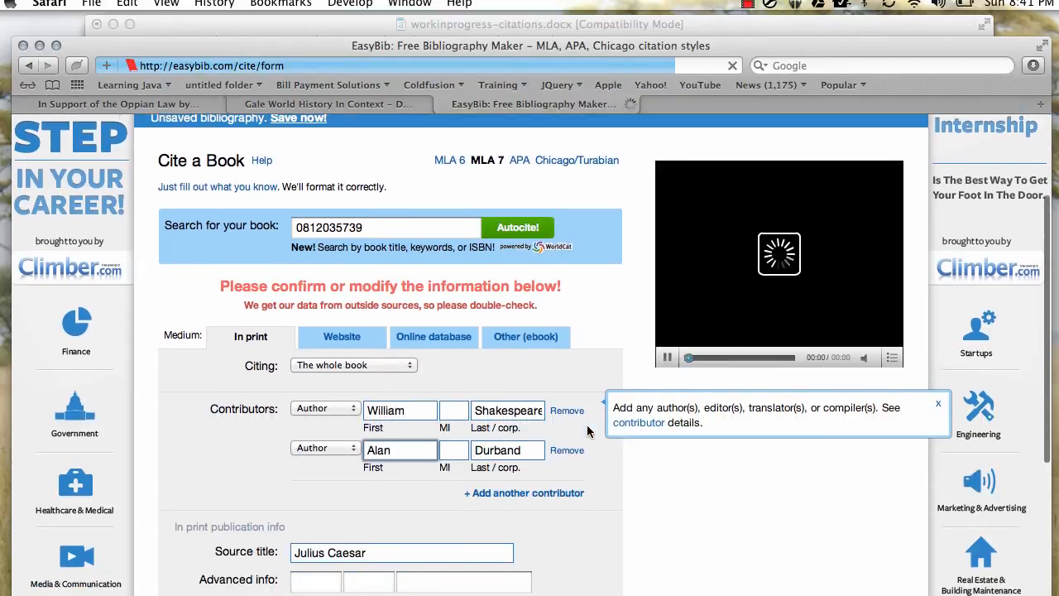
scroll(586, 425, down, 3)
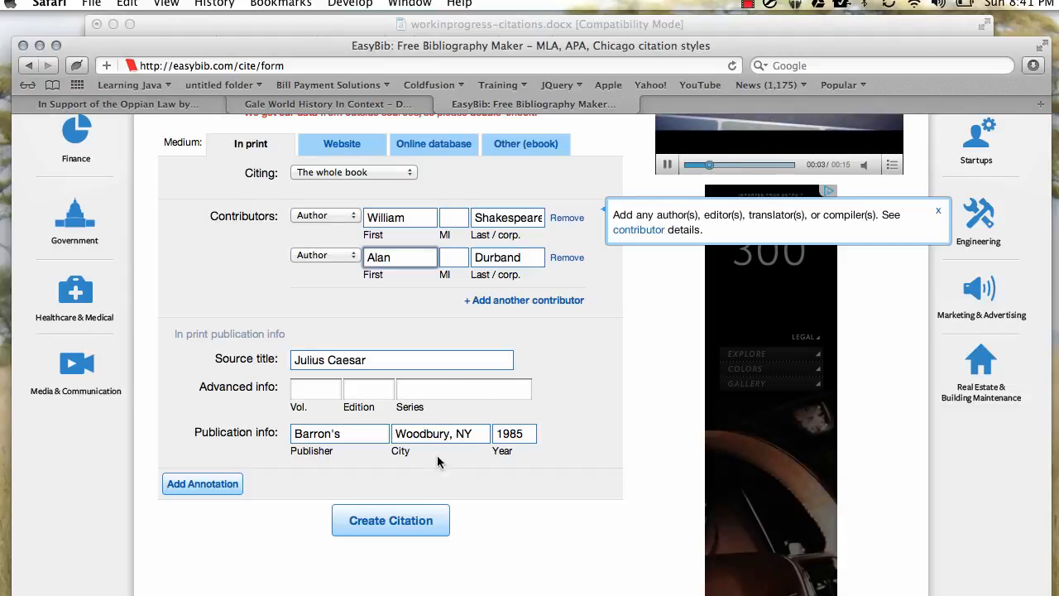
click(393, 519)
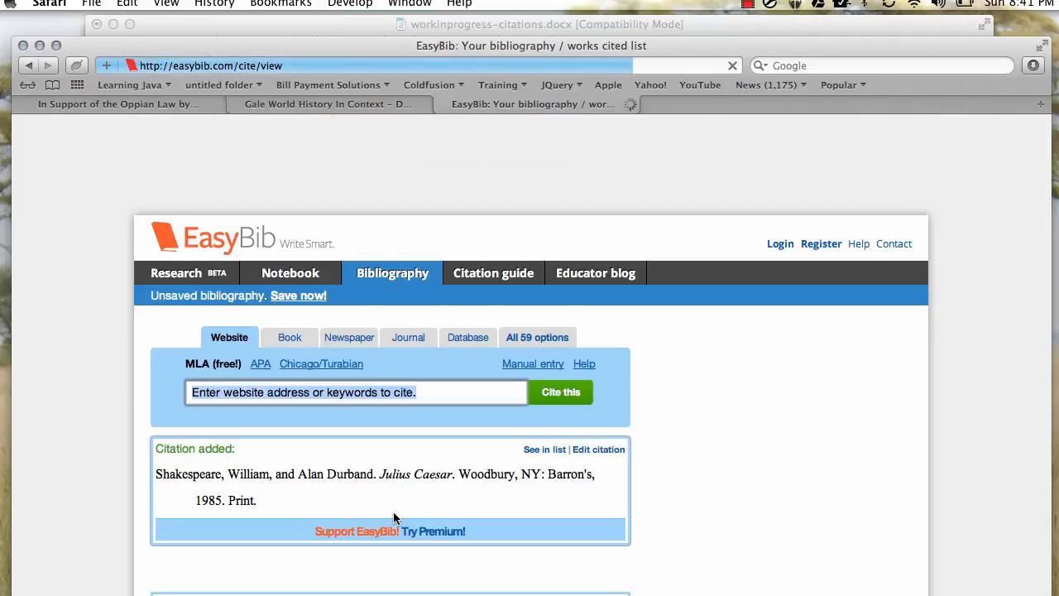
Copy the complete Julius Caesar citation that was just added.
drag(258, 502, 149, 480)
drag(265, 503, 140, 472)
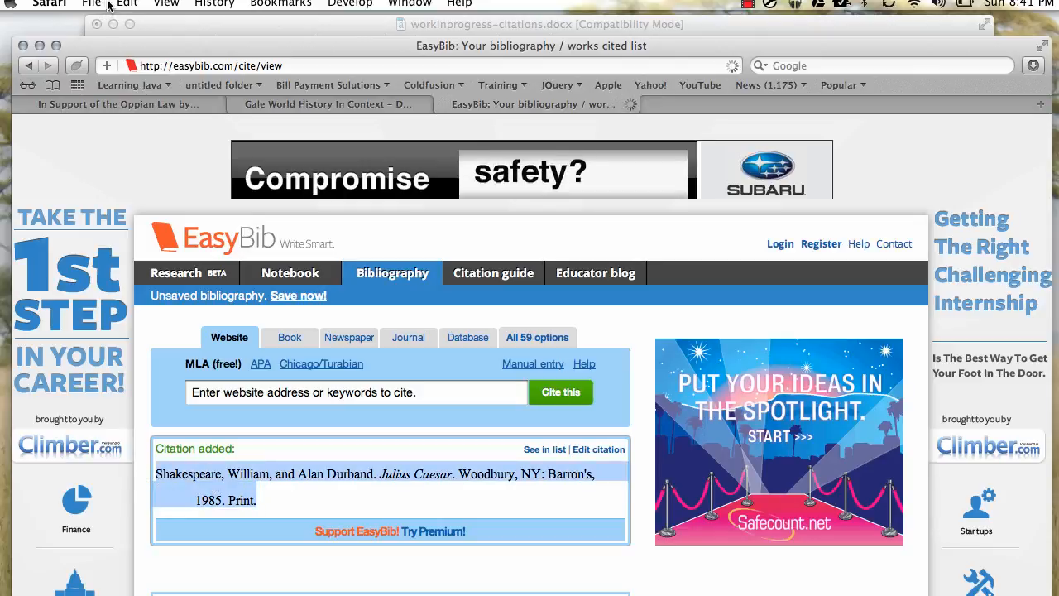
click(124, 5)
click(146, 78)
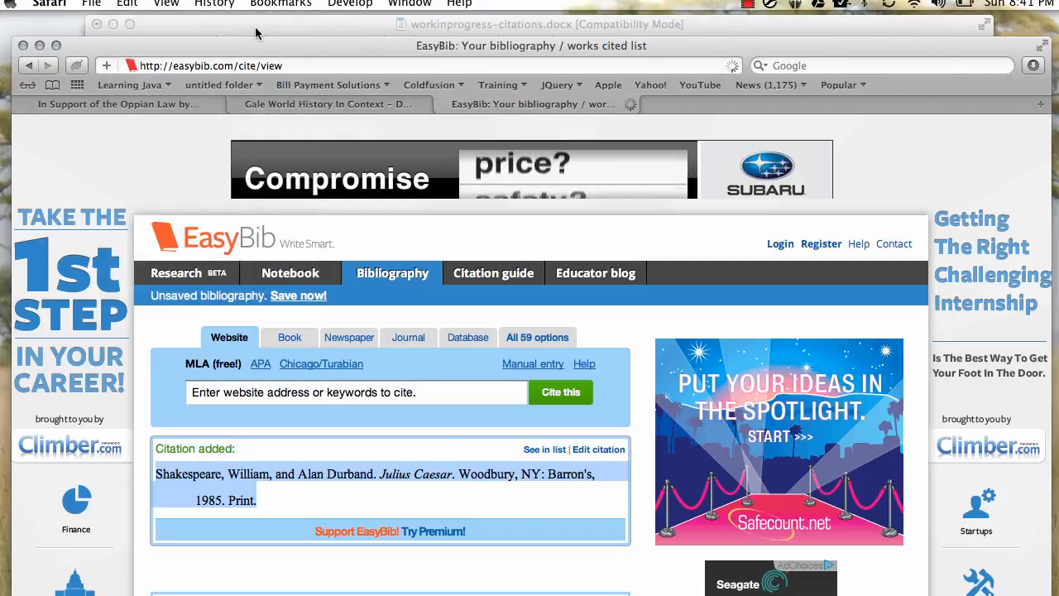
In the Word document, paste the Julius Caesar citation below the Cato the Censor entry, matching the destination formatting.
click(255, 31)
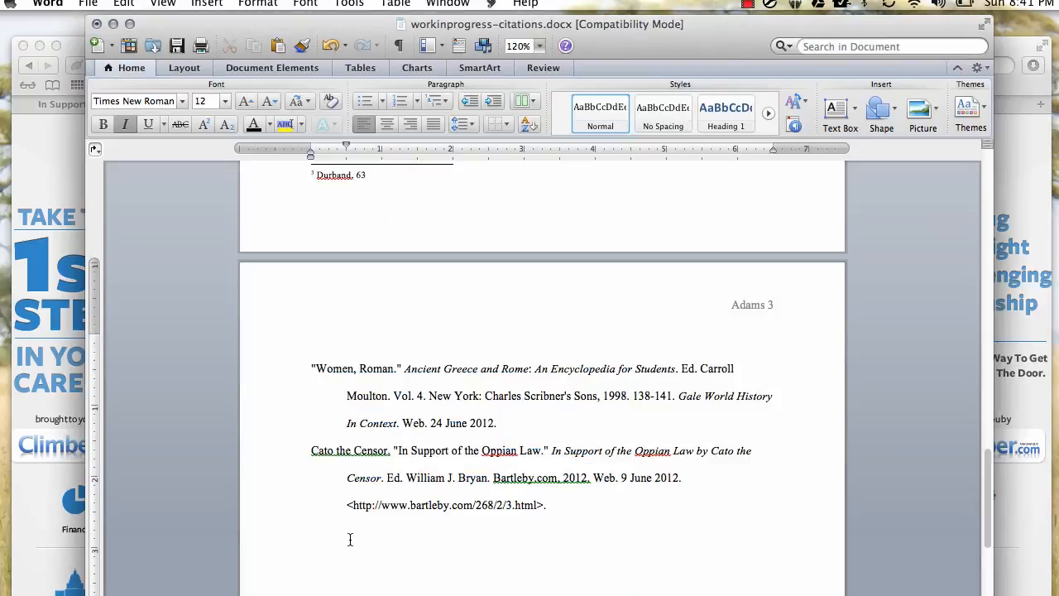
click(331, 534)
key(super+v)
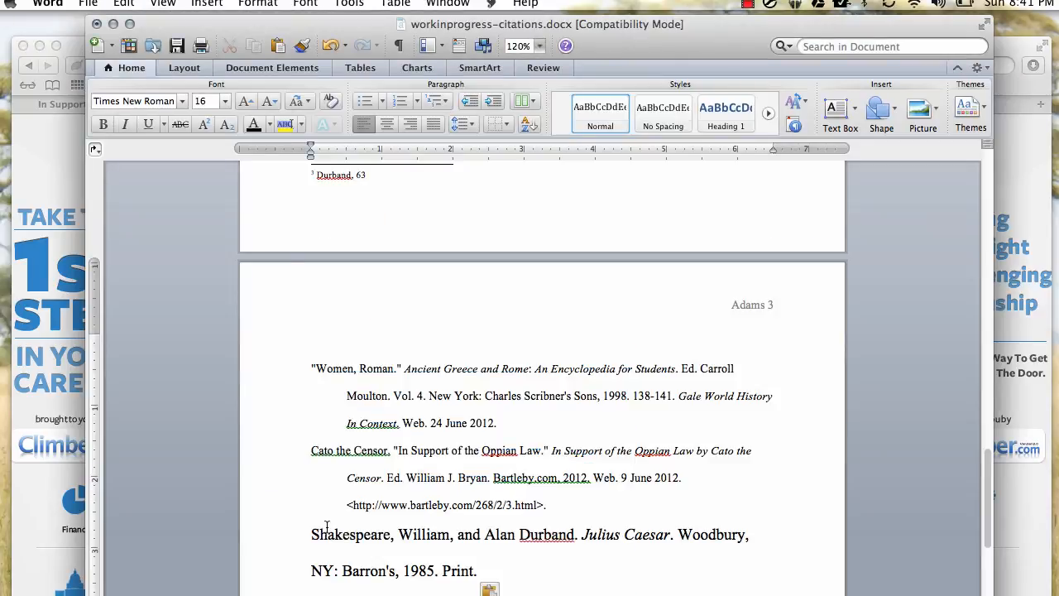
click(495, 591)
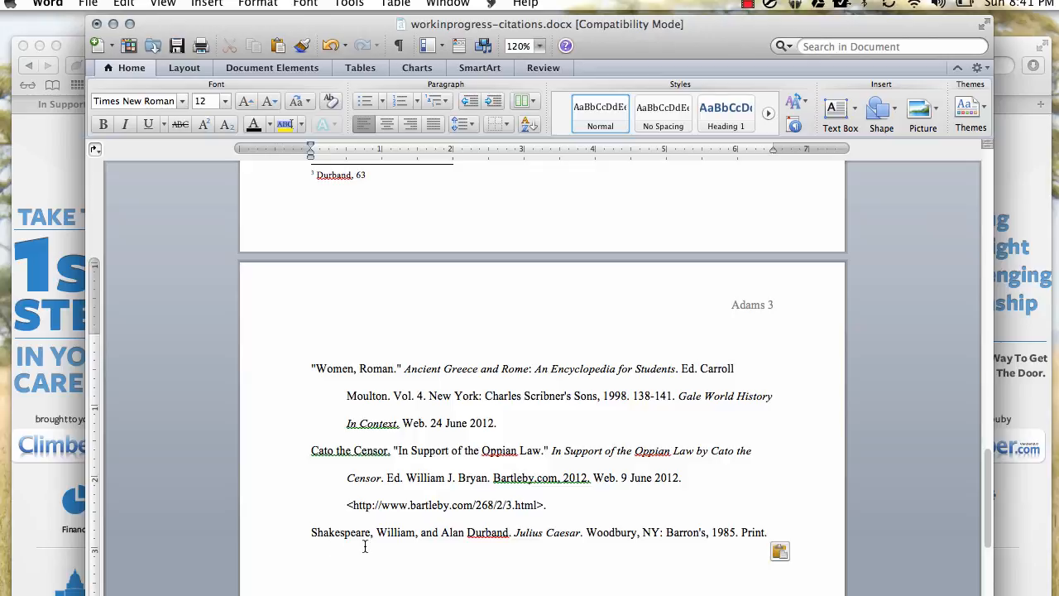
Add a centered, non-bold "Works Cited" heading on the line above the citations.
click(544, 330)
click(523, 335)
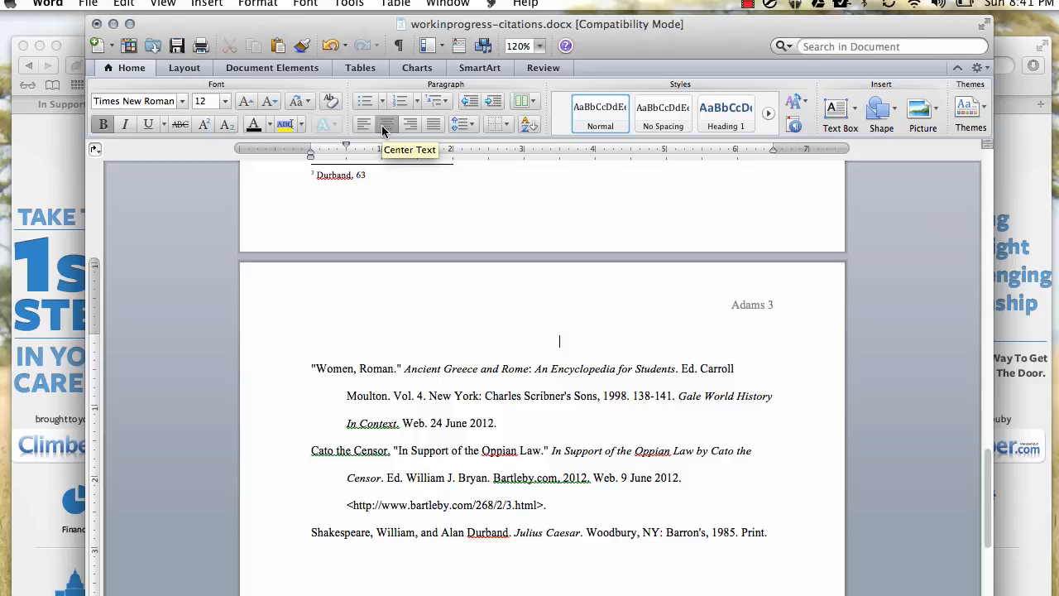
text(Works)
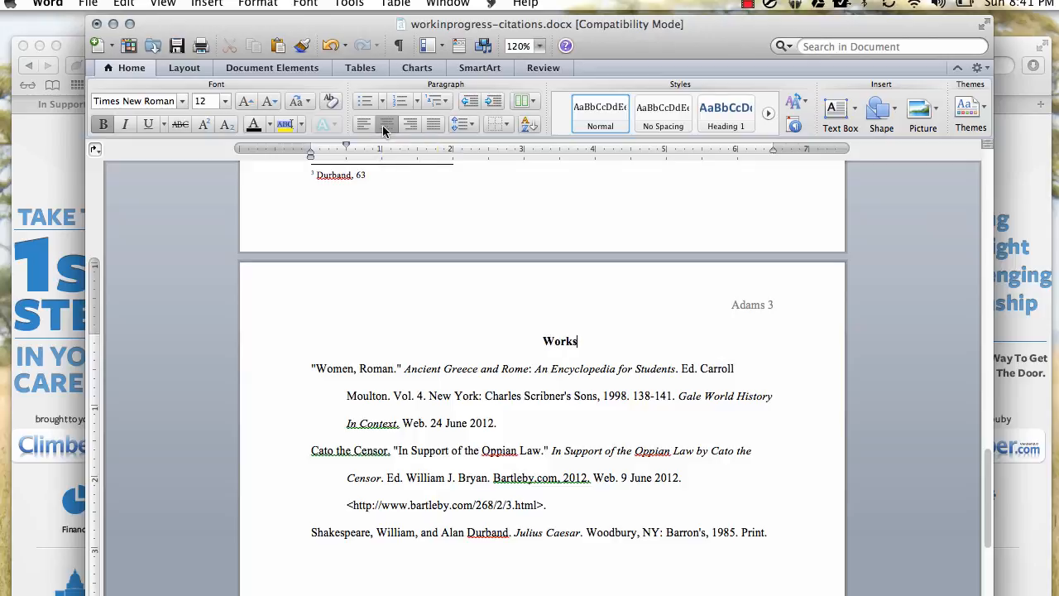
drag(589, 339, 526, 339)
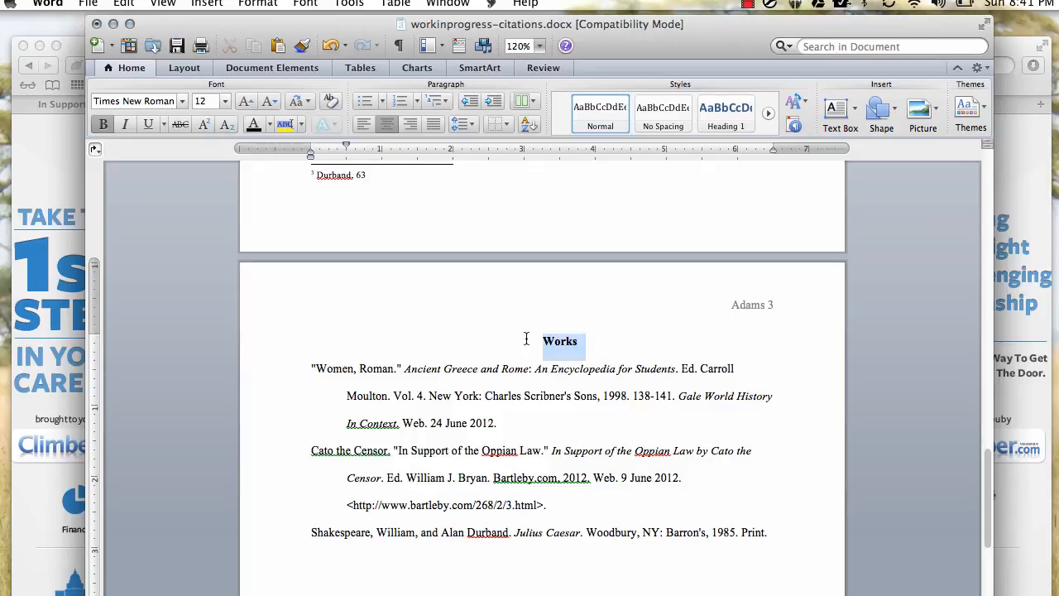
click(102, 123)
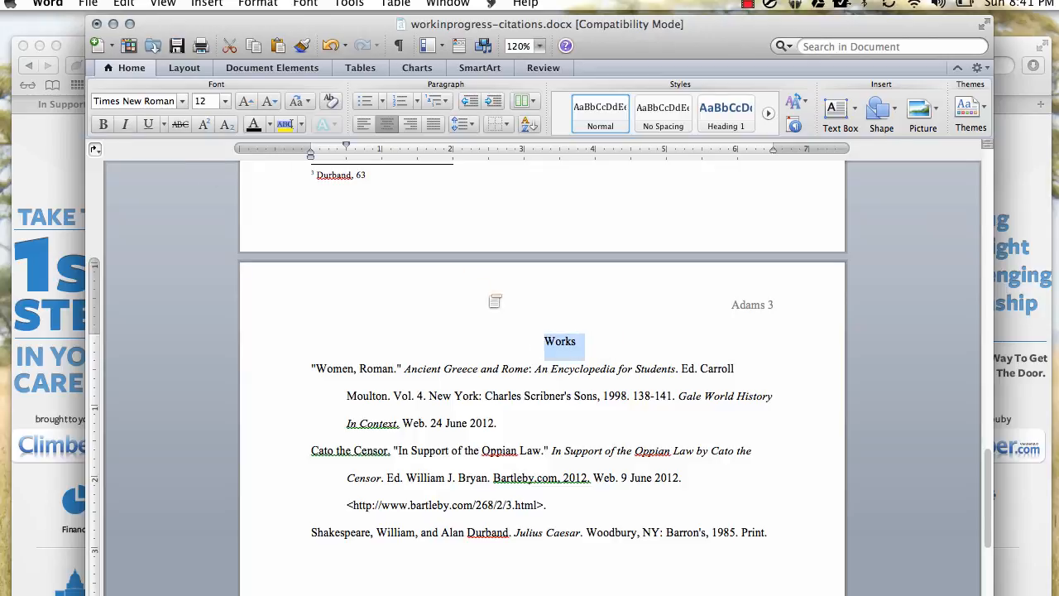
click(589, 340)
text(Cited)
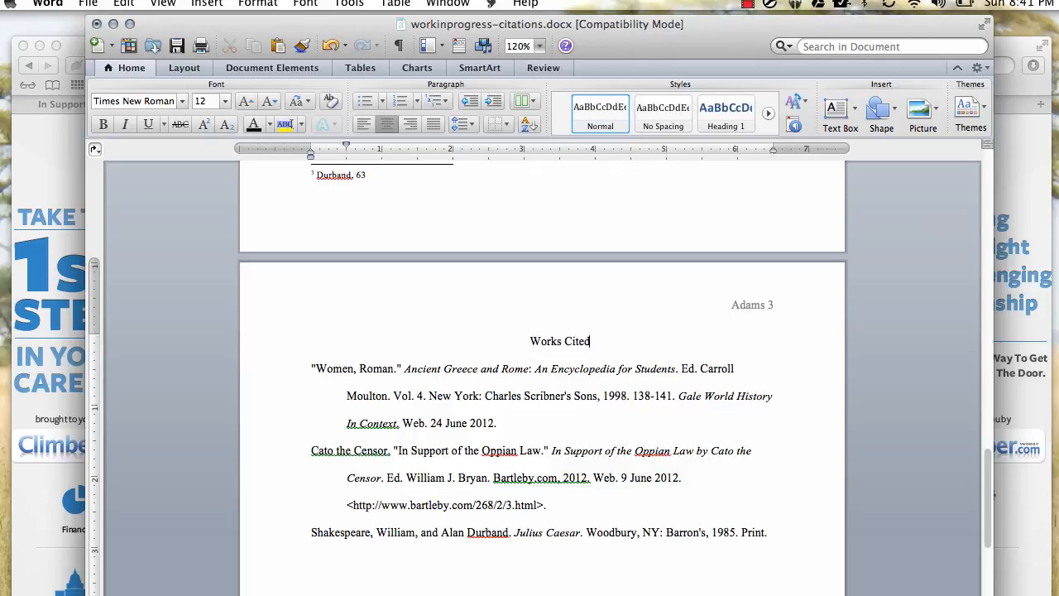
Clear the "Works Cited" heading's indent, keep it at the top of the citations page, and center it again.
click(521, 337)
key(super+l)
key(Tab)
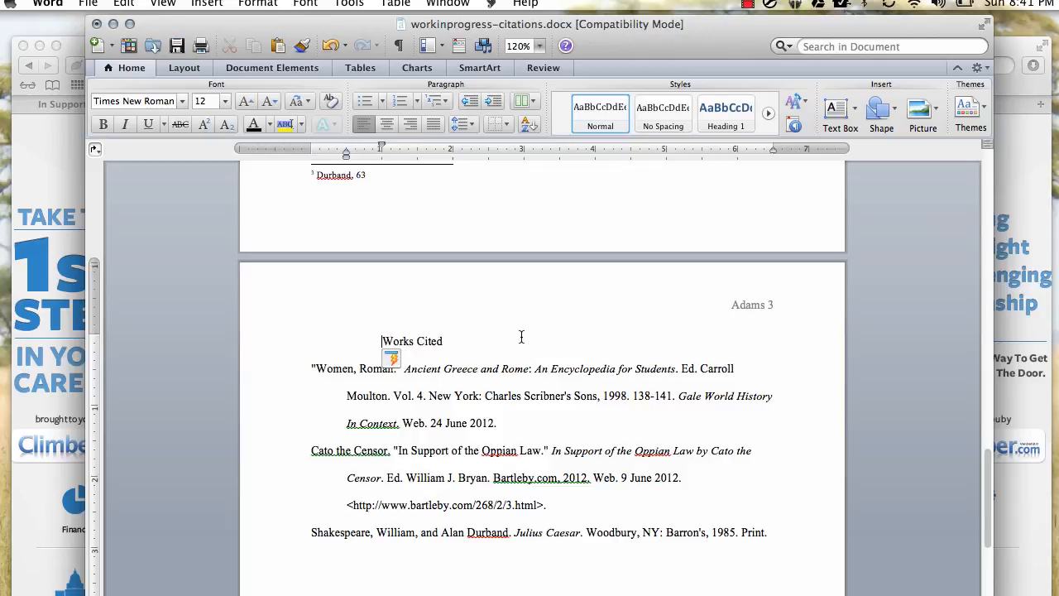
key(BackSpace)
key(BackSpace)
key(BackSpace)
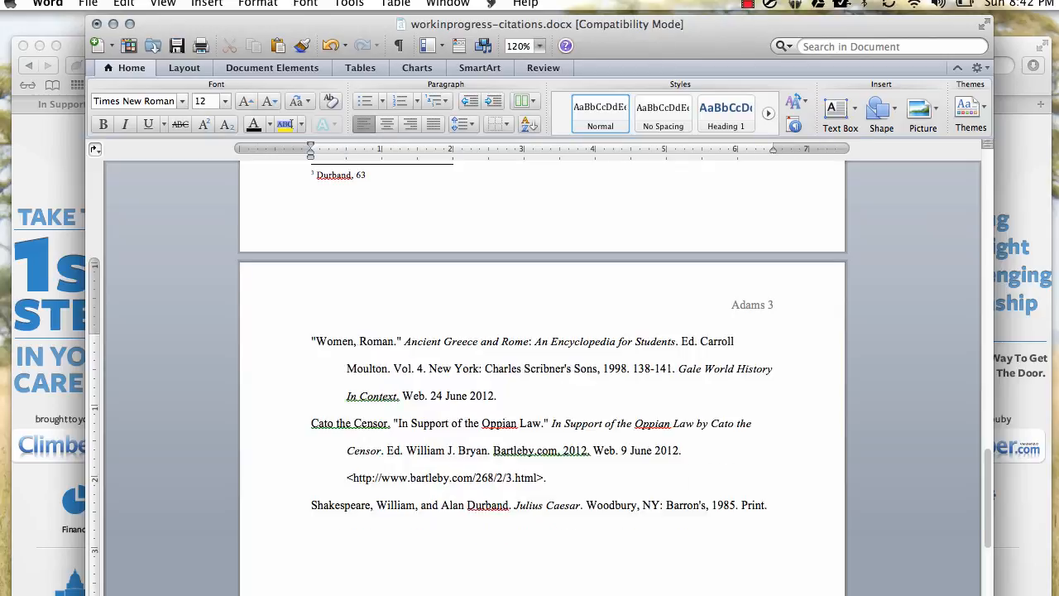
key(Return)
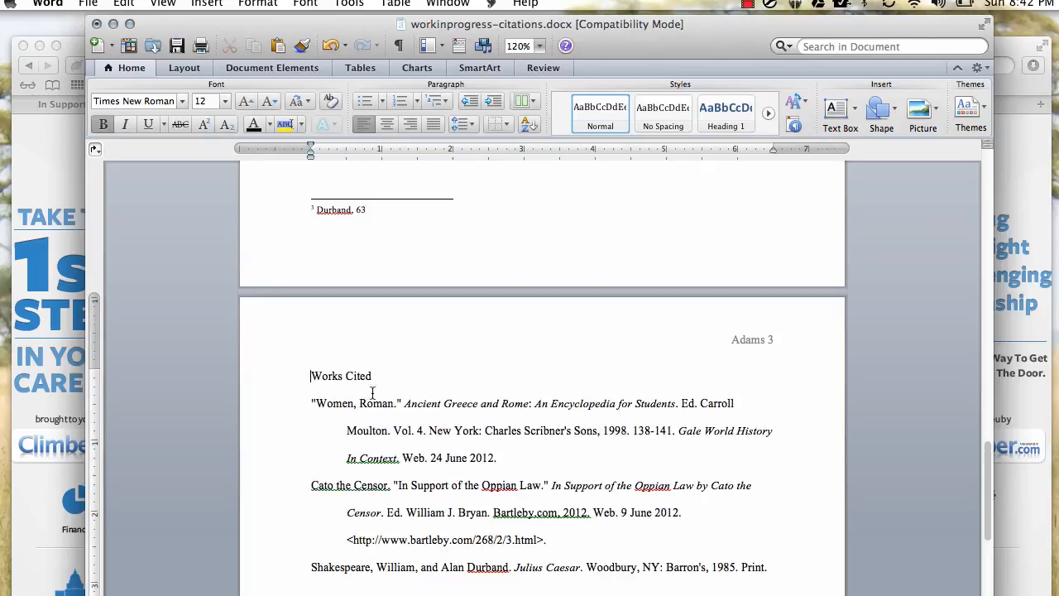
click(307, 377)
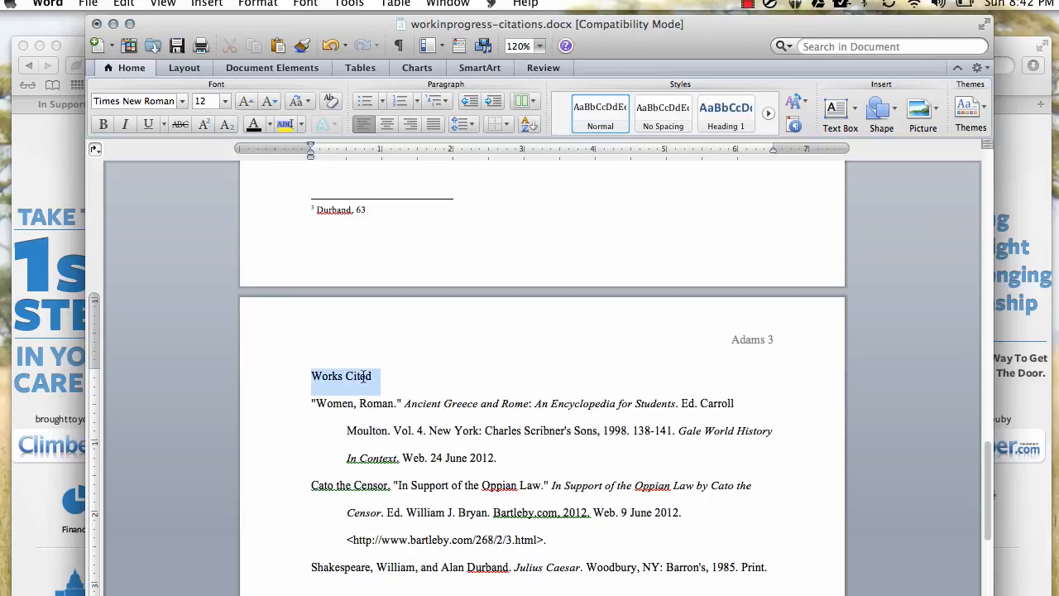
click(386, 123)
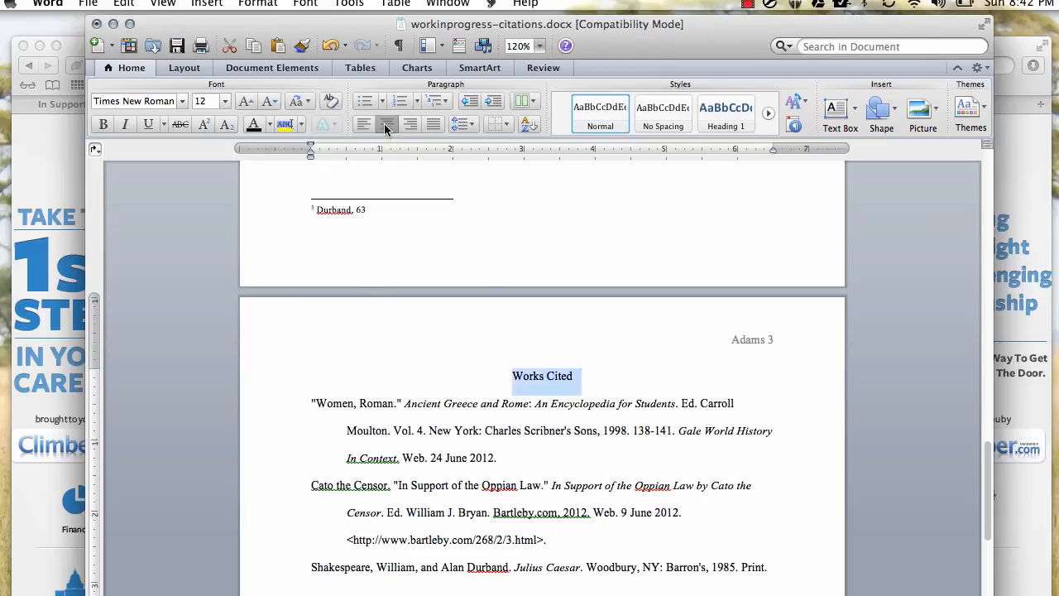
click(557, 377)
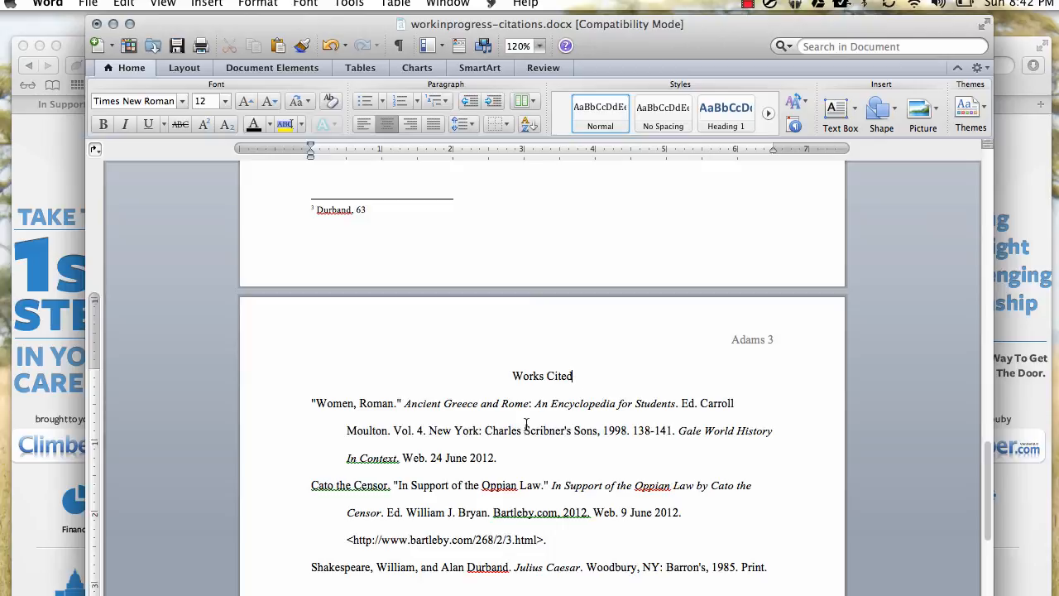
key(Return)
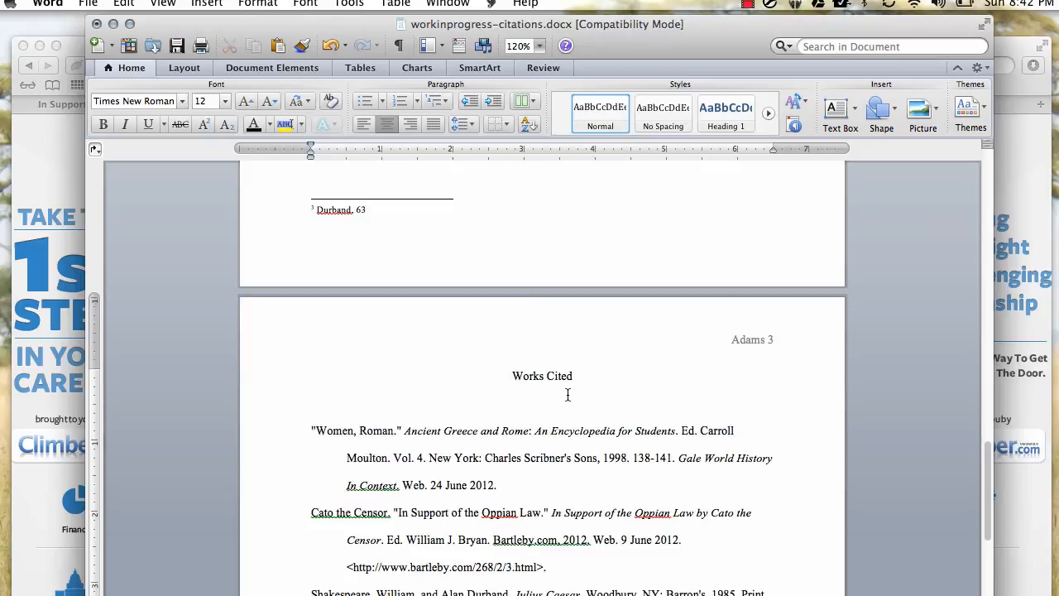
key(BackSpace)
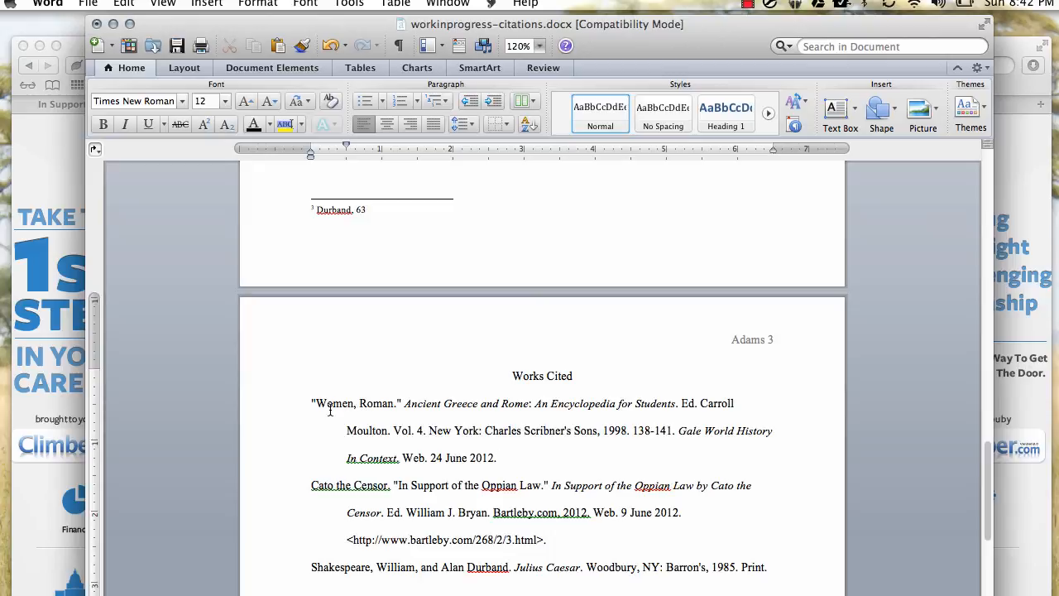
Alphabetize the list by moving the whole Cato the Censor citation above the "Women, Roman" citation.
drag(312, 400, 325, 401)
drag(312, 486, 320, 486)
drag(312, 567, 319, 567)
drag(310, 486, 565, 540)
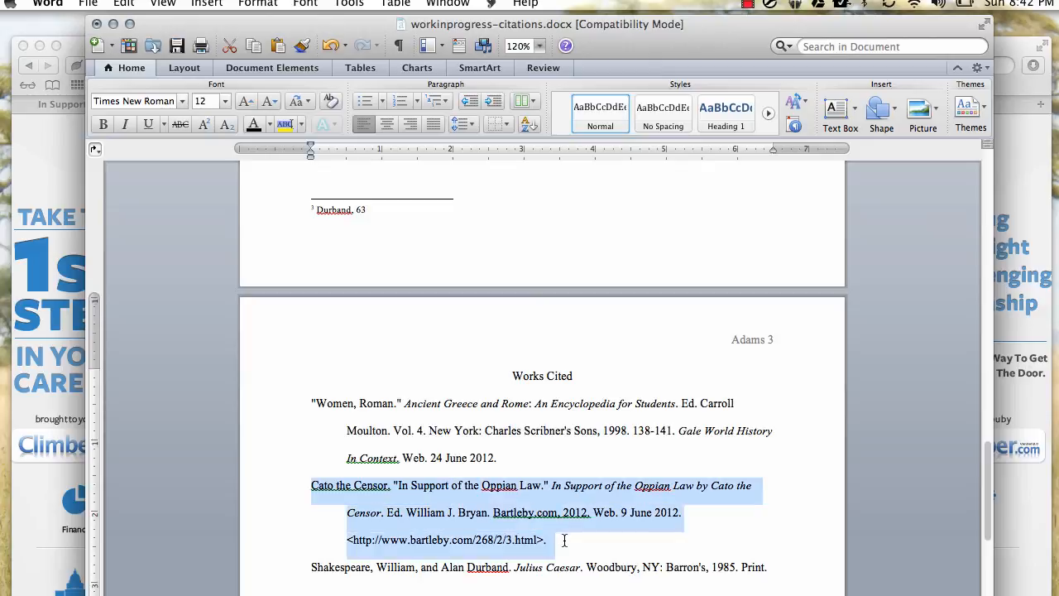
drag(321, 486, 307, 401)
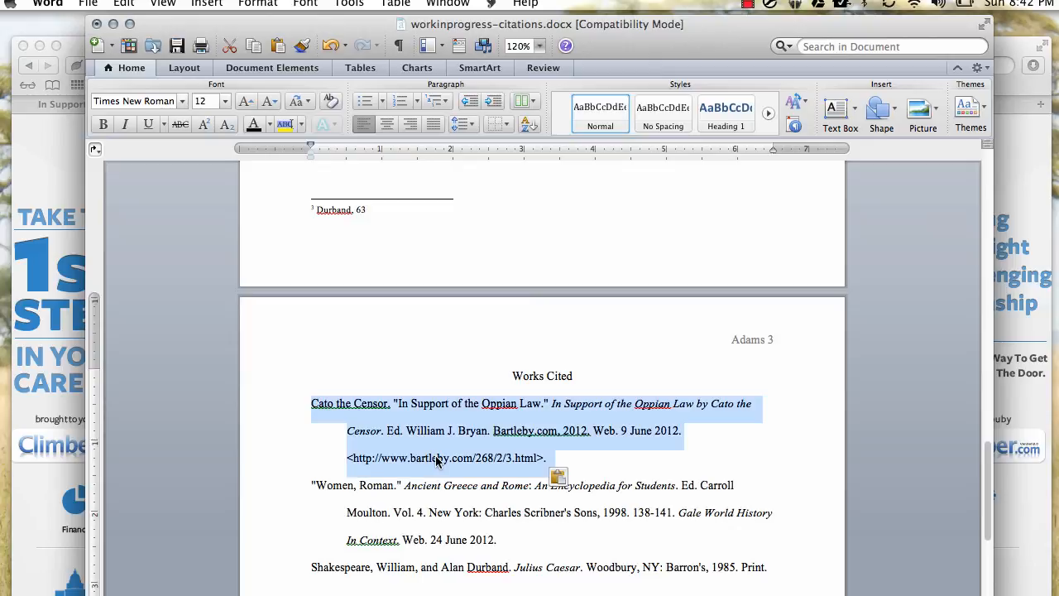
Move the whole Julius Caesar citation above the "Women, Roman" citation to finish alphabetizing the list.
drag(316, 573, 781, 567)
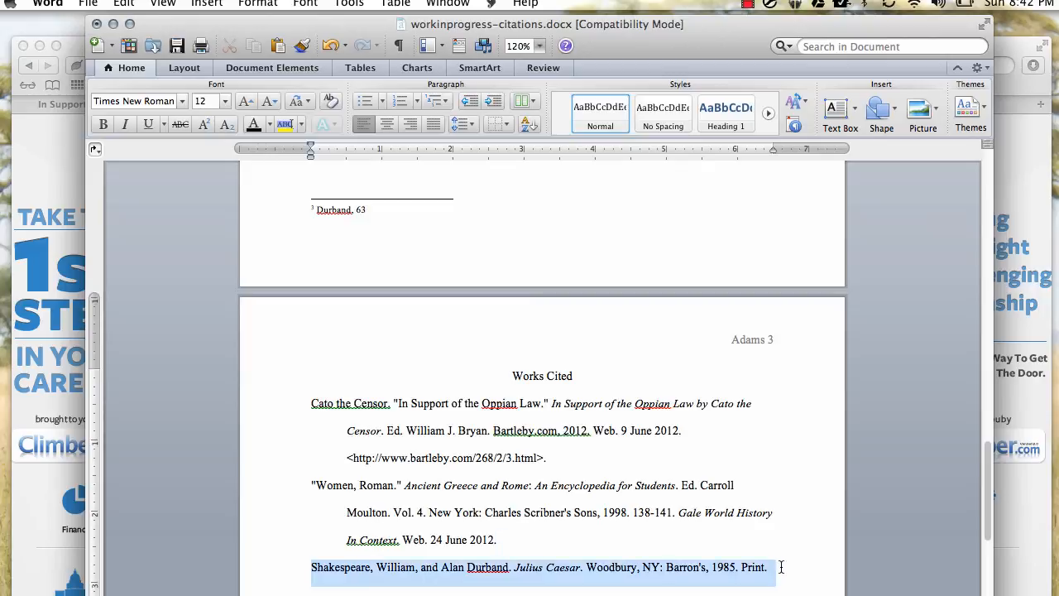
drag(317, 573, 312, 487)
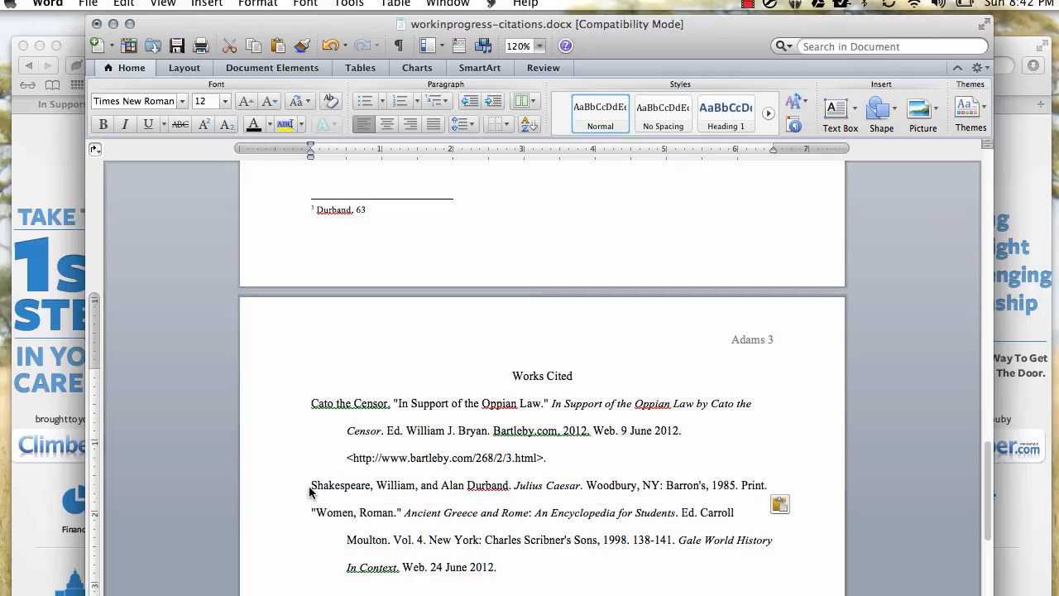
click(758, 429)
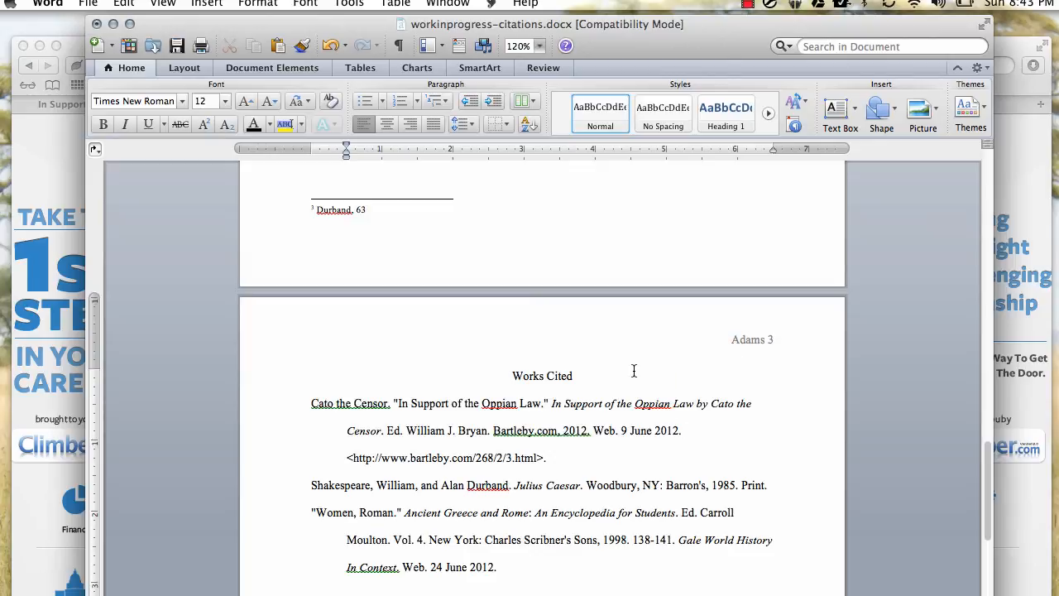
Review the Works Cited page and the preceding essay page with its header, and select the heading with all the citations.
scroll(634, 371, down, 2)
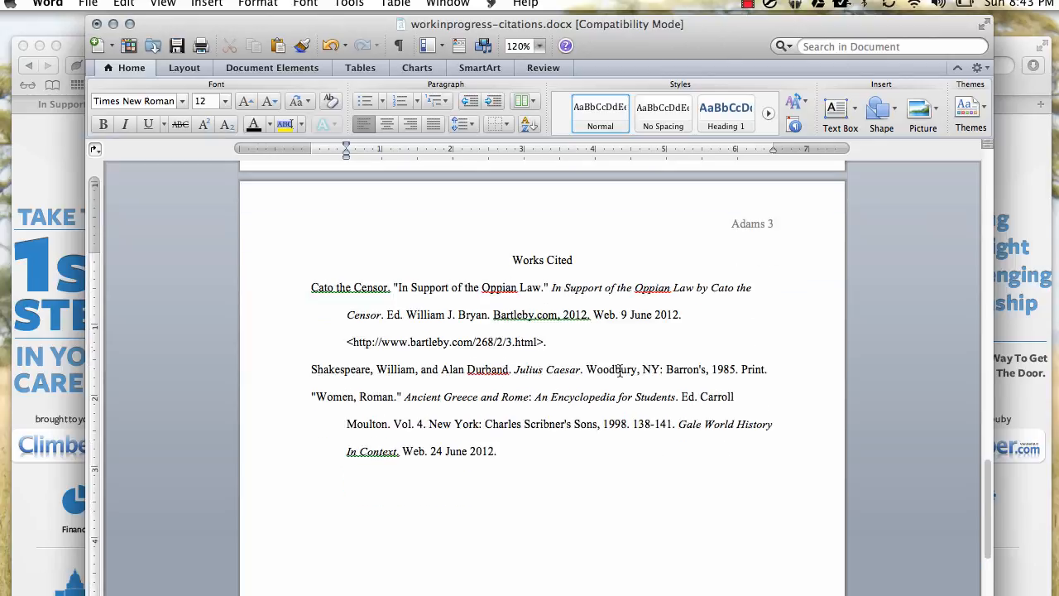
scroll(634, 371, up, 2)
scroll(627, 378, up, 10)
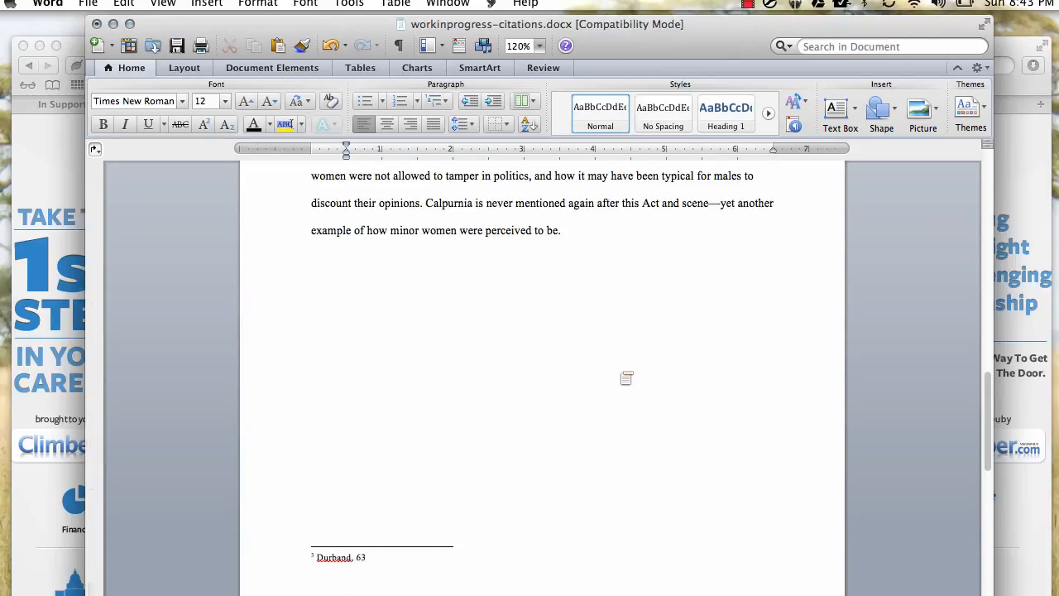
scroll(599, 406, up, 1)
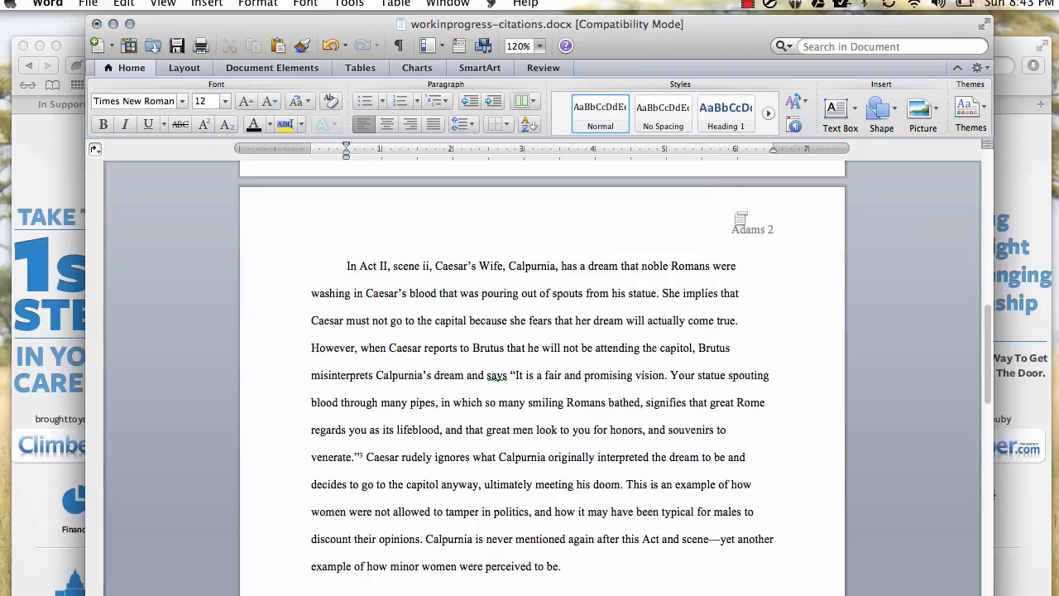
scroll(628, 422, down, 10)
scroll(628, 422, down, 5)
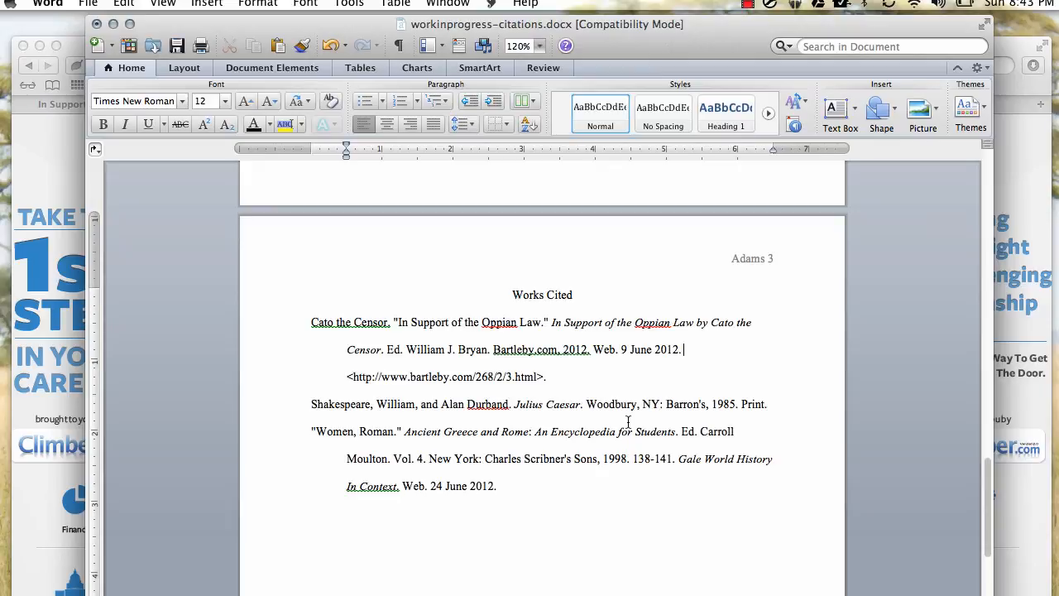
drag(510, 297, 577, 499)
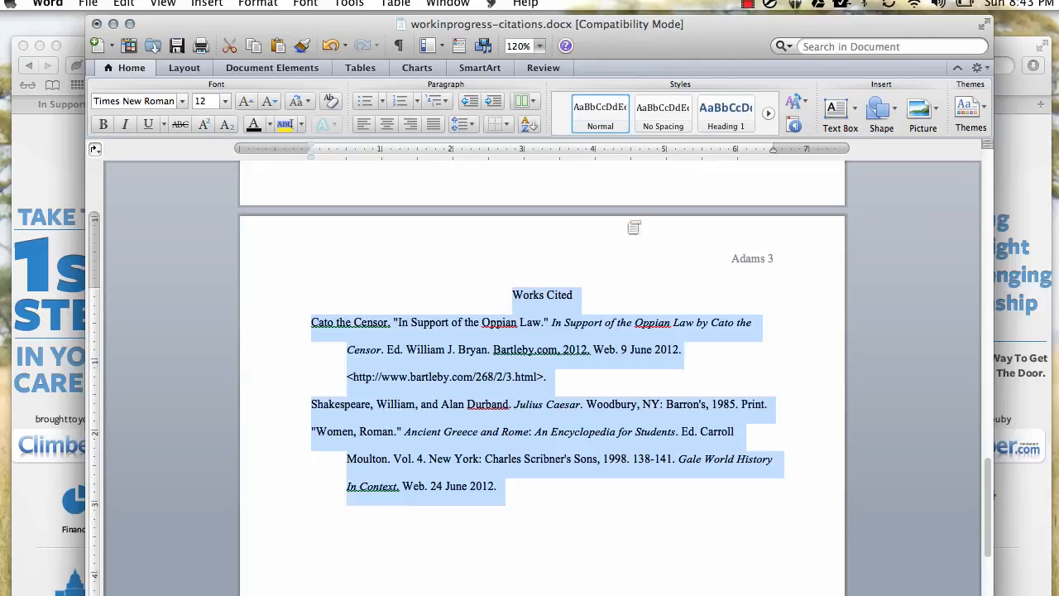
click(749, 5)
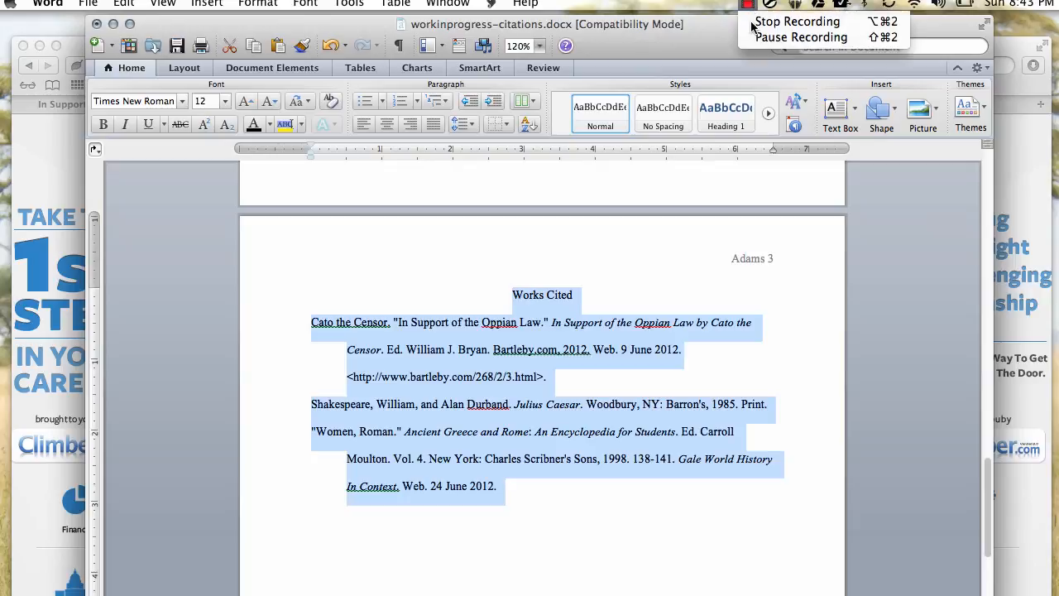